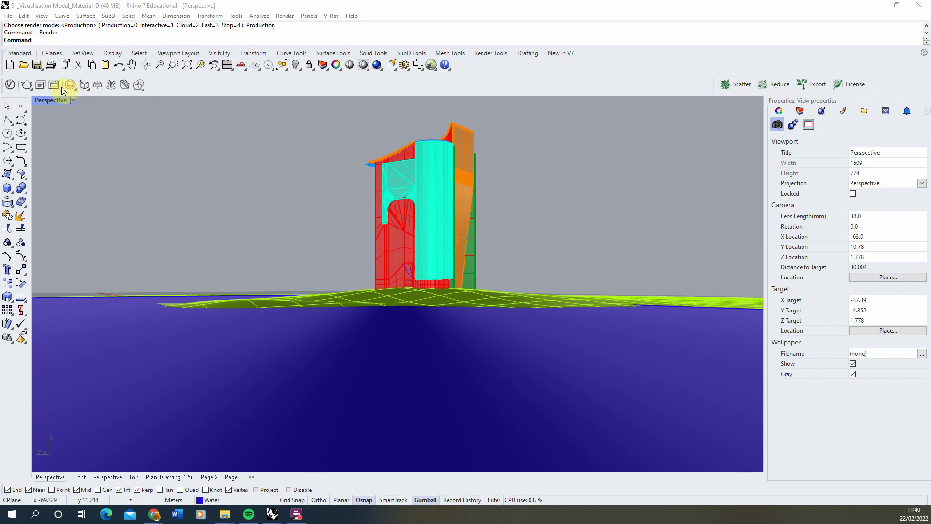
# Show the V-Ray Frame Buffer with the finished tower render and move it aside to uncover the properties panel
pyautogui.click(55, 87)
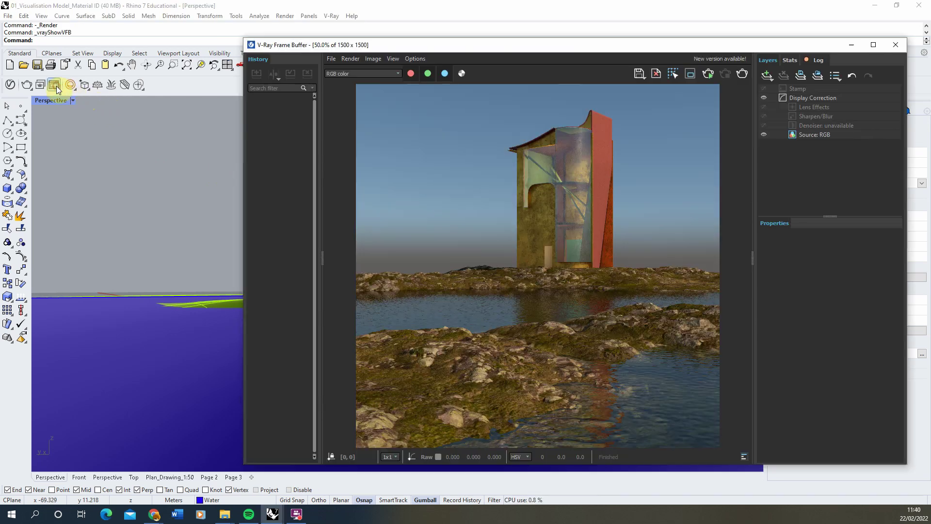
pyautogui.moveTo(590, 46); pyautogui.dragTo(508, 43)
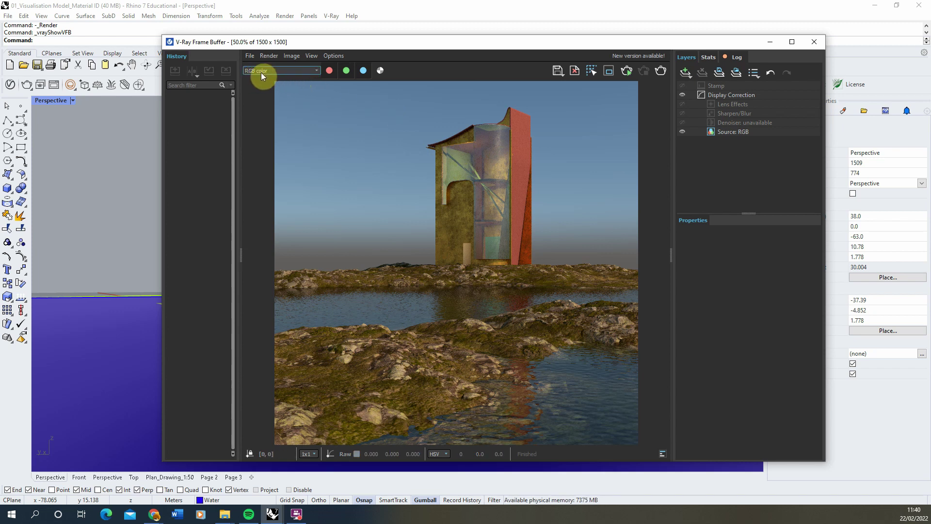
pyautogui.click(282, 71)
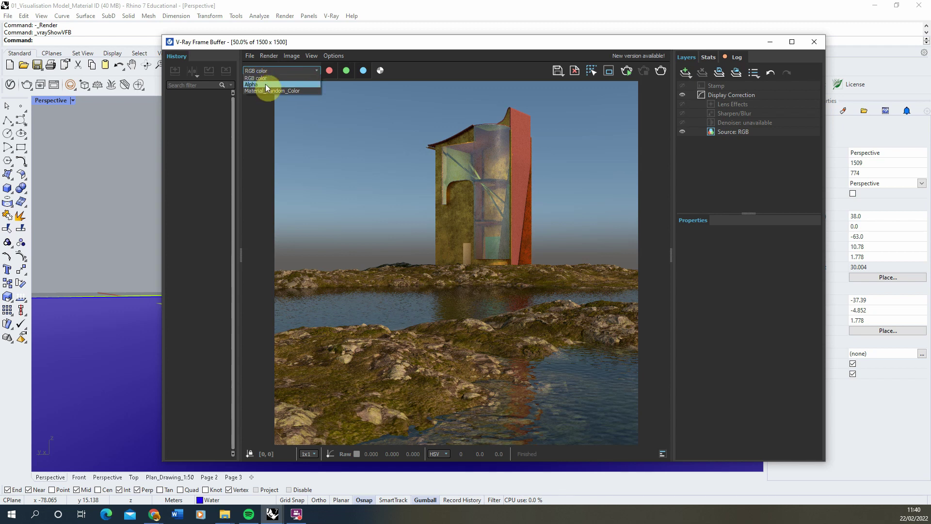
pyautogui.click(266, 84)
pyautogui.click(286, 70)
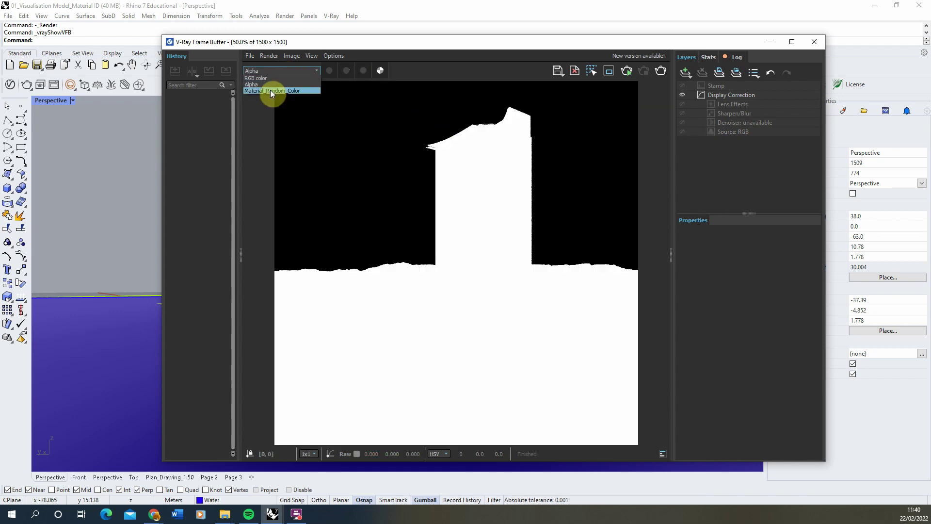
pyautogui.click(278, 90)
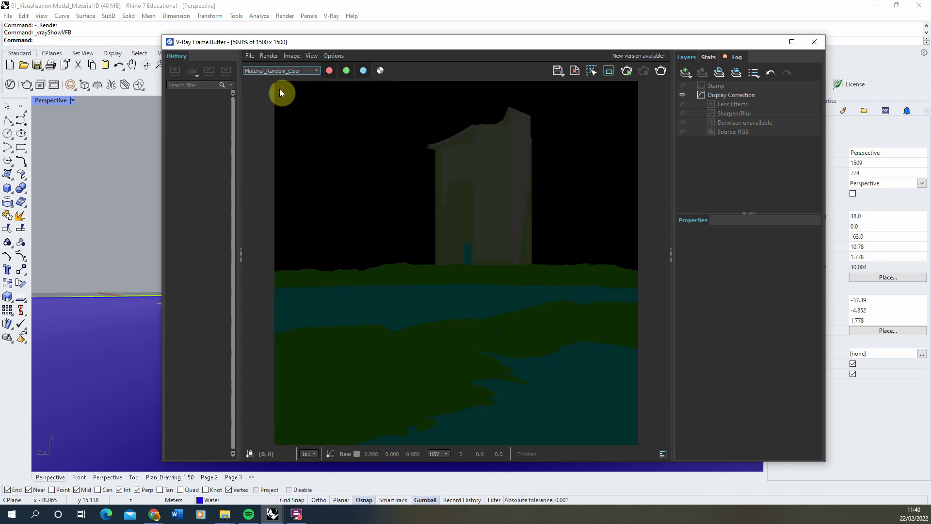
pyautogui.click(682, 95)
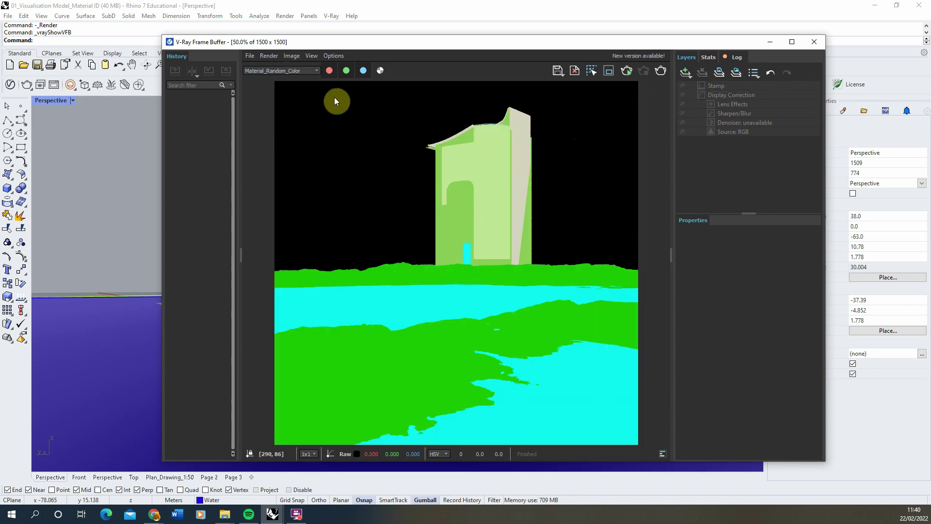
pyautogui.click(281, 72)
pyautogui.click(265, 78)
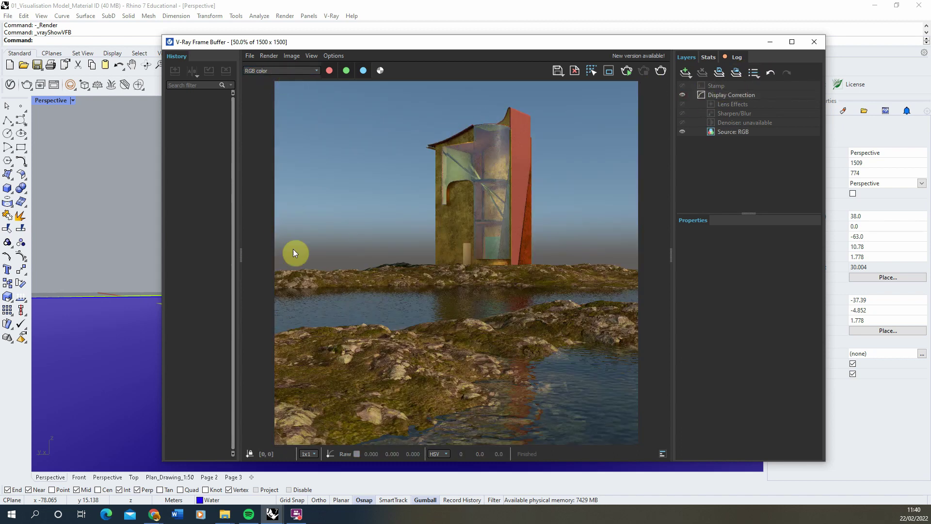
# Add a Raw Light render element in the Asset Editor and re-render the tower scene
pyautogui.click(10, 85)
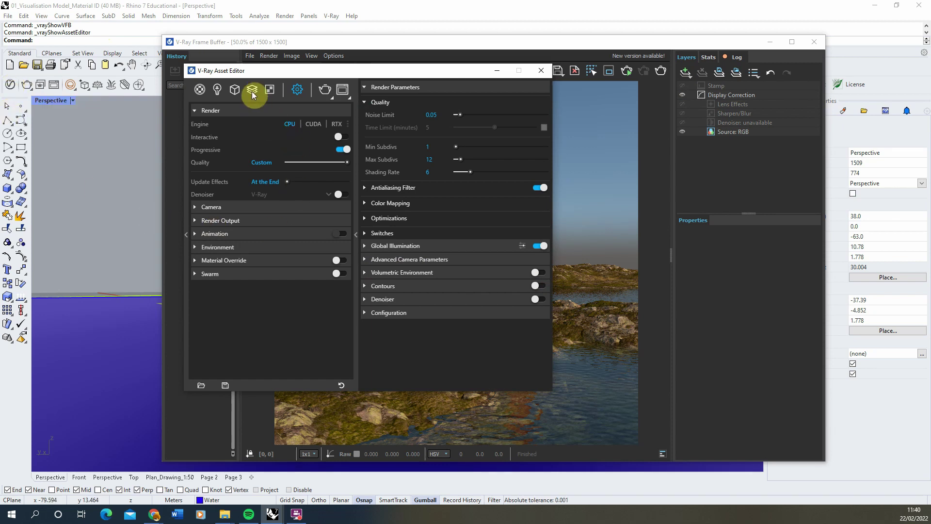
pyautogui.click(252, 91)
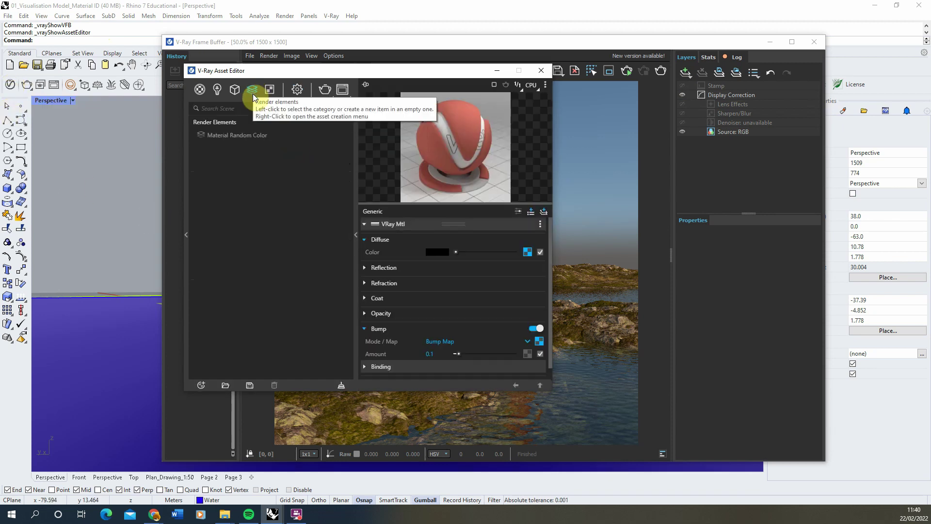
pyautogui.click(202, 386)
pyautogui.moveTo(239, 323)
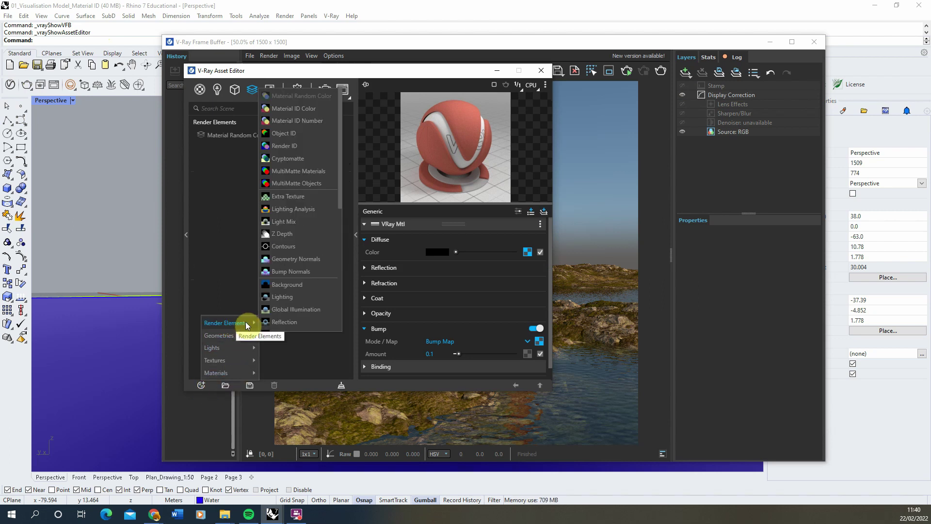
pyautogui.scroll(-5, 306, 234)
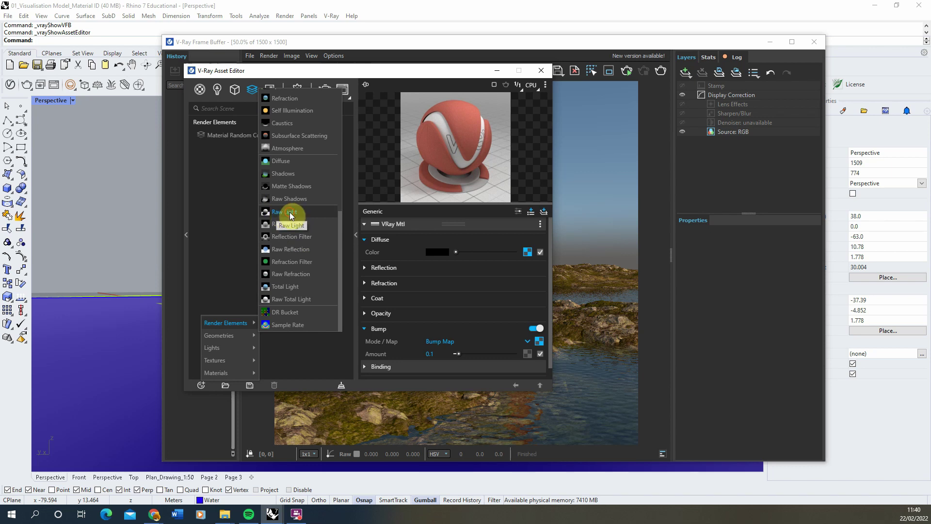
pyautogui.click(291, 212)
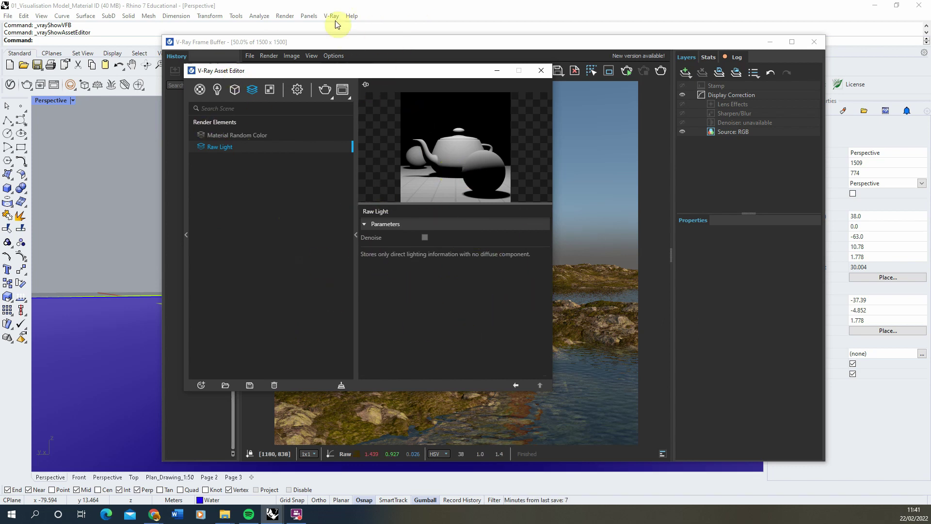
pyautogui.click(328, 92)
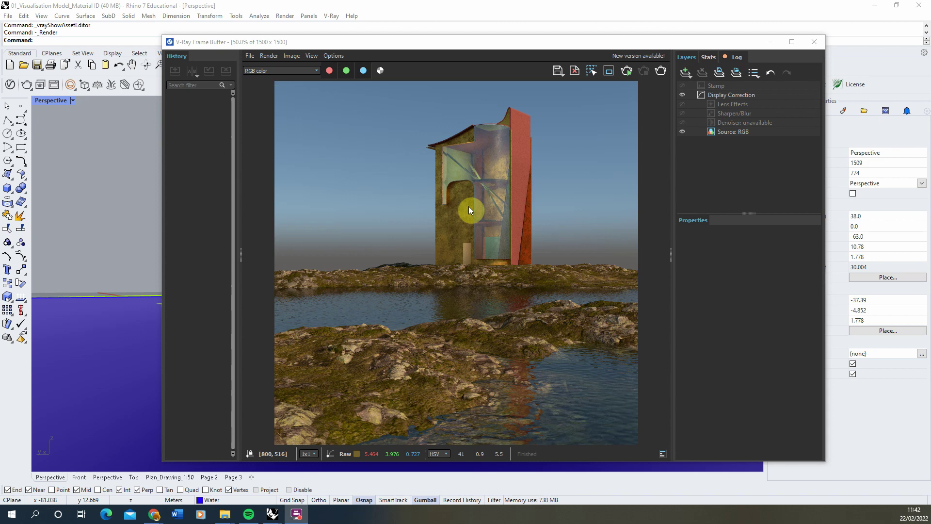
pyautogui.click(268, 71)
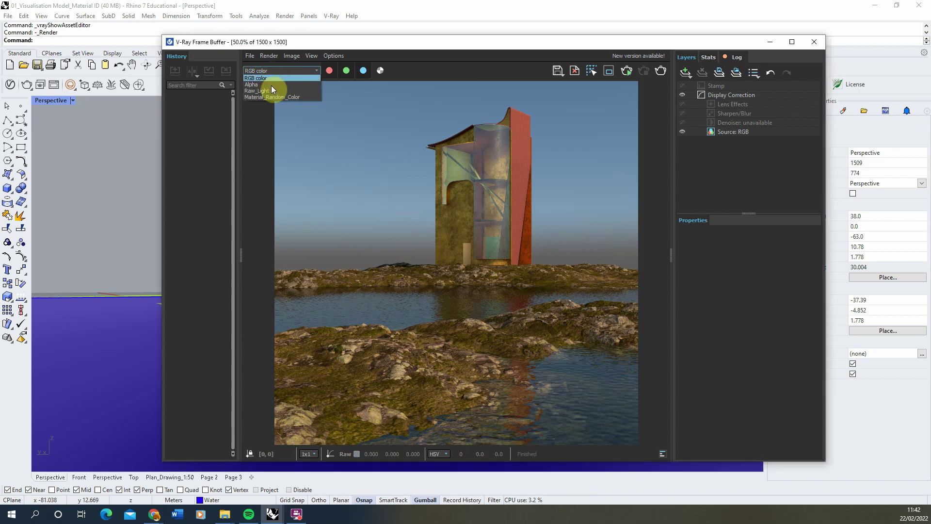
pyautogui.click(265, 91)
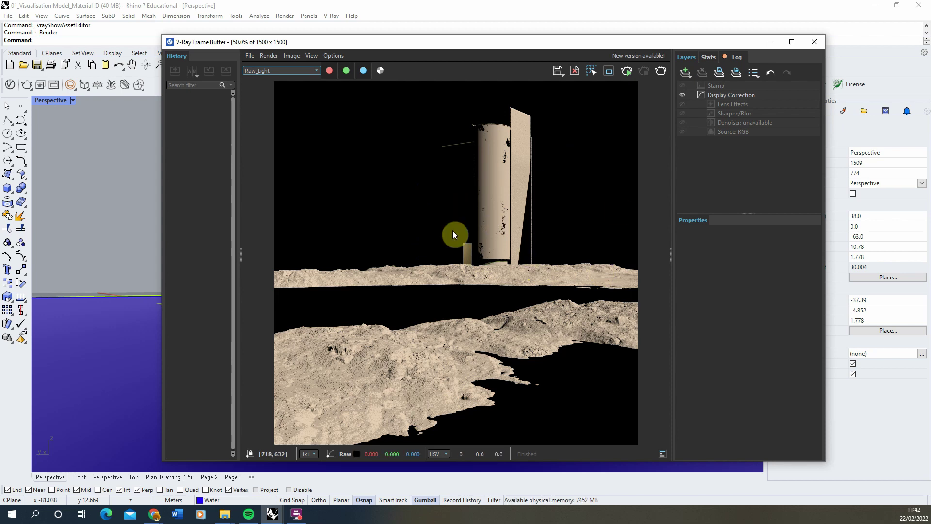
pyautogui.click(268, 73)
pyautogui.click(255, 78)
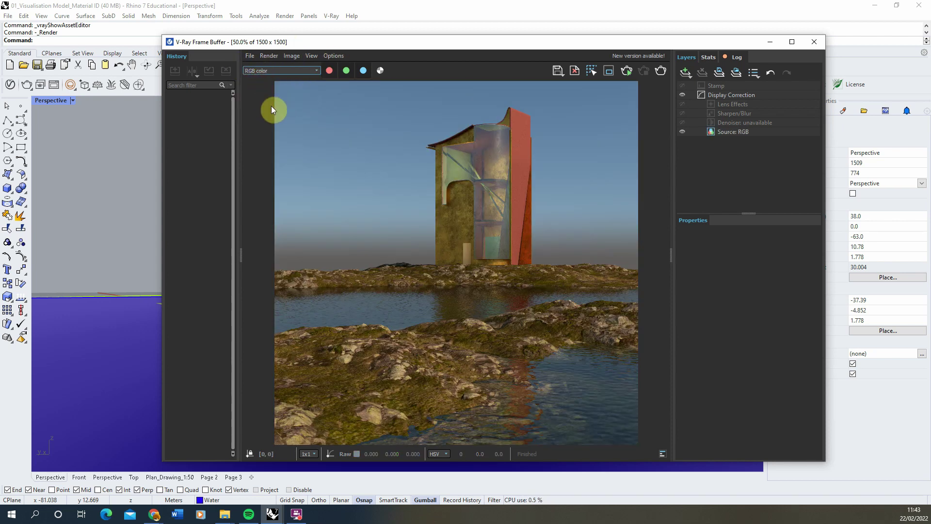
# Save all render channels as separate JPEG files named '1' inside the Render folder
pyautogui.click(559, 73)
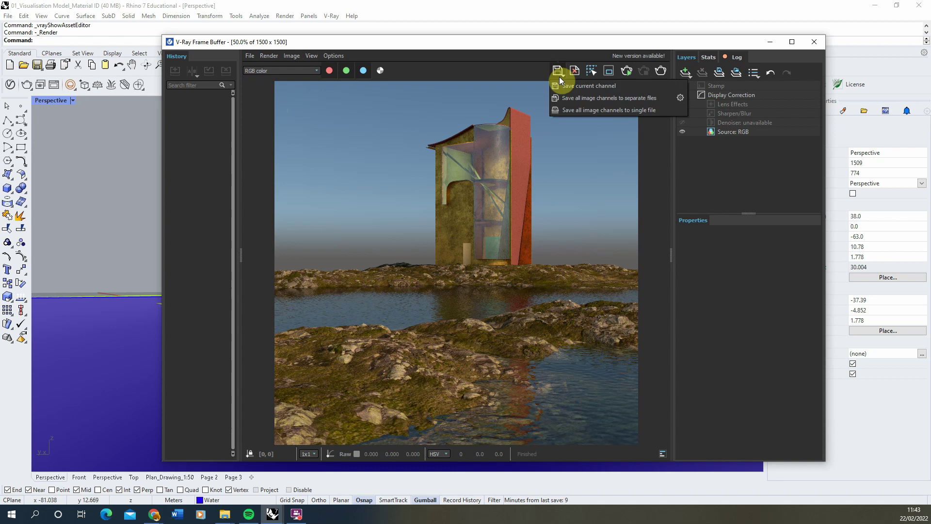
pyautogui.click(590, 100)
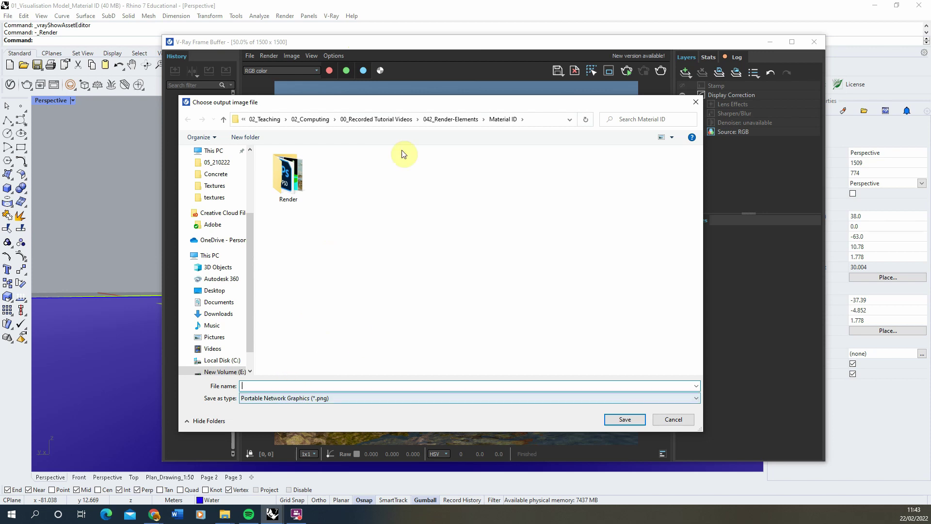
pyautogui.click(270, 398)
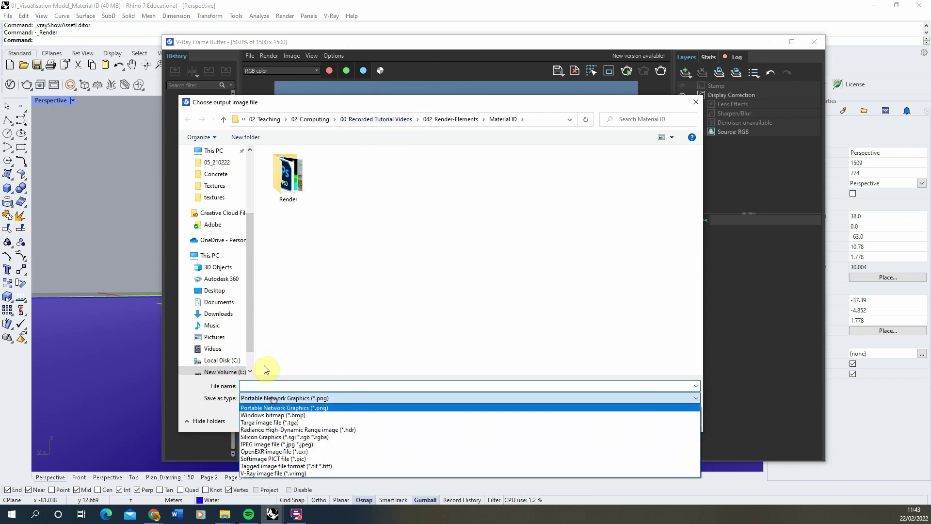
pyautogui.click(262, 445)
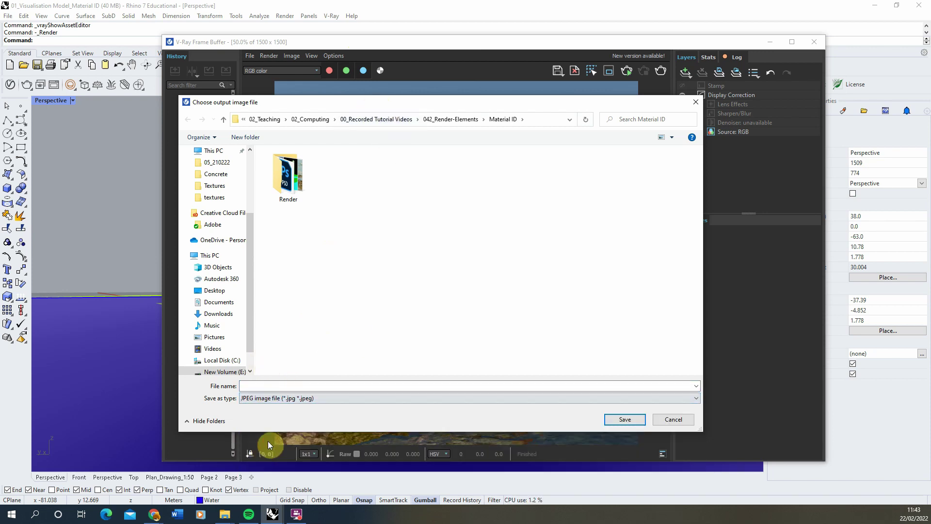
pyautogui.click(263, 386)
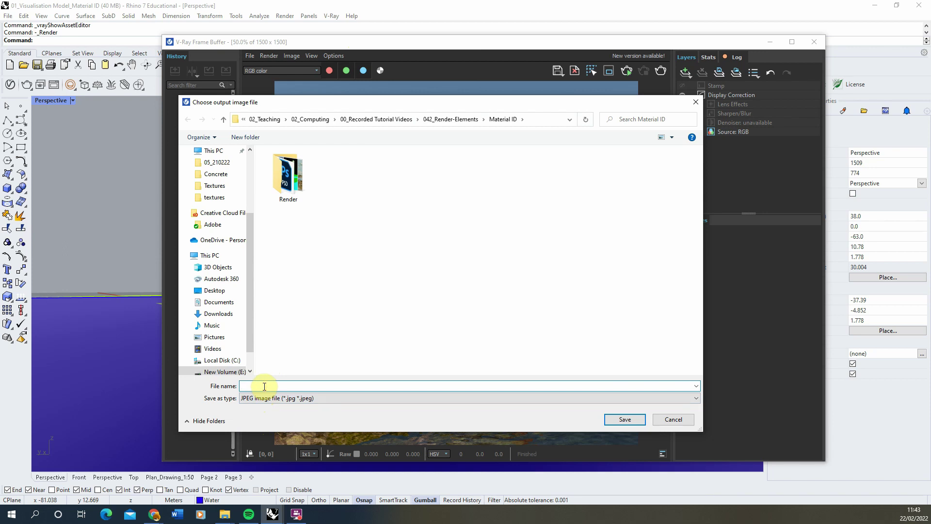
pyautogui.write('Render')
pyautogui.click(629, 420)
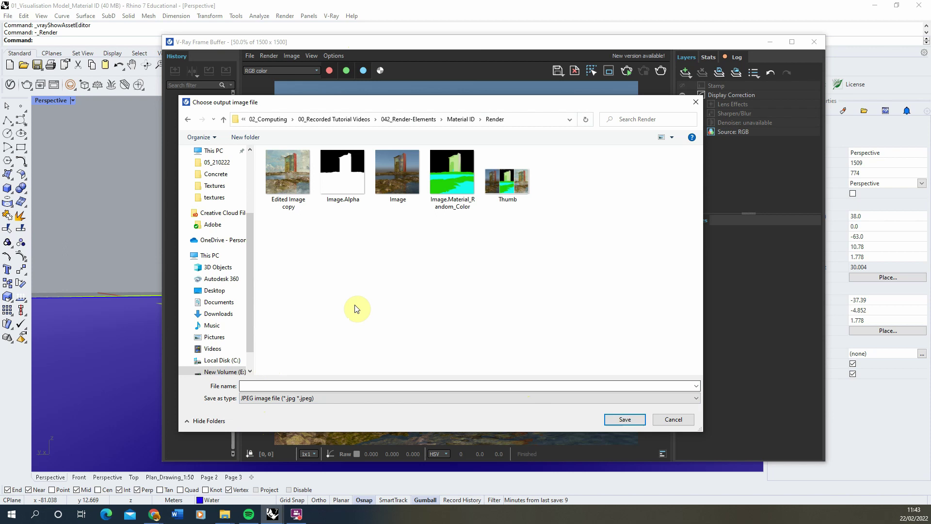
pyautogui.click(300, 386)
pyautogui.write('1')
pyautogui.click(619, 419)
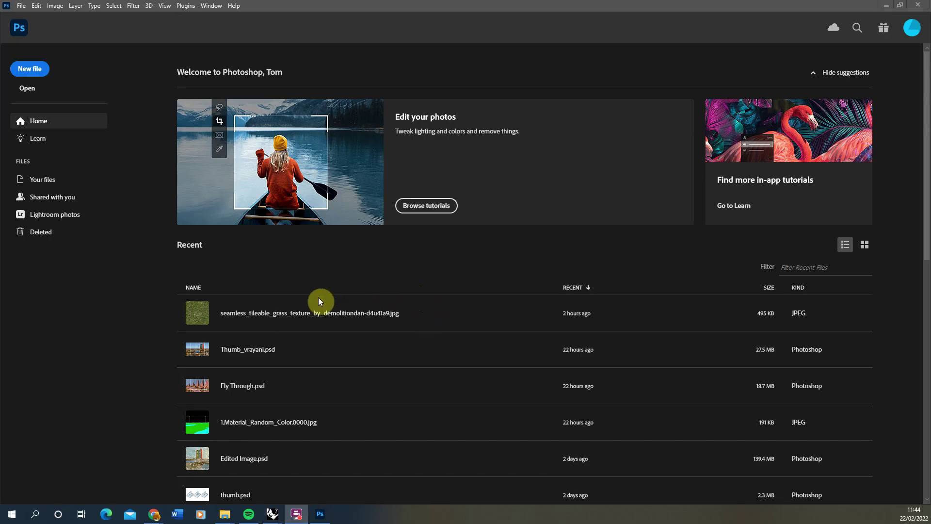
# Load the four Raw_Light folder images into one document using Load Files into Stack
pyautogui.click(21, 5)
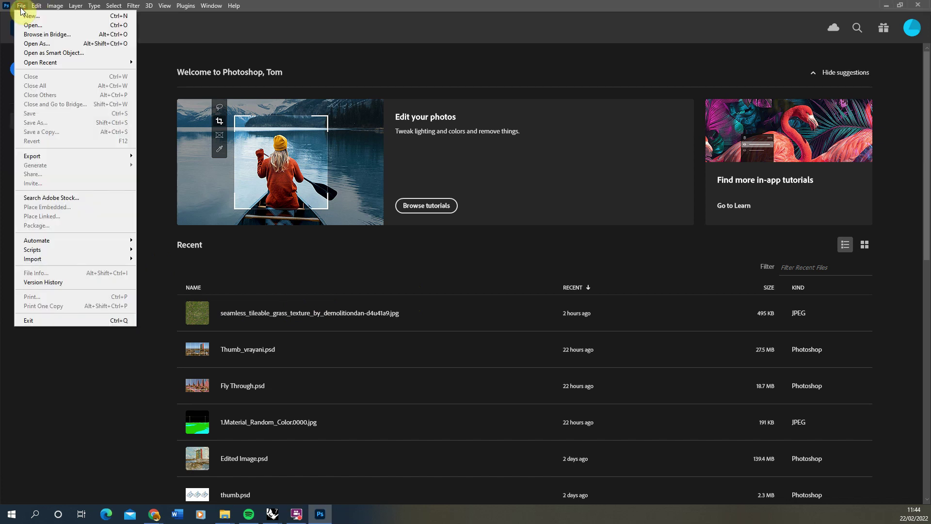
pyautogui.moveTo(100, 252)
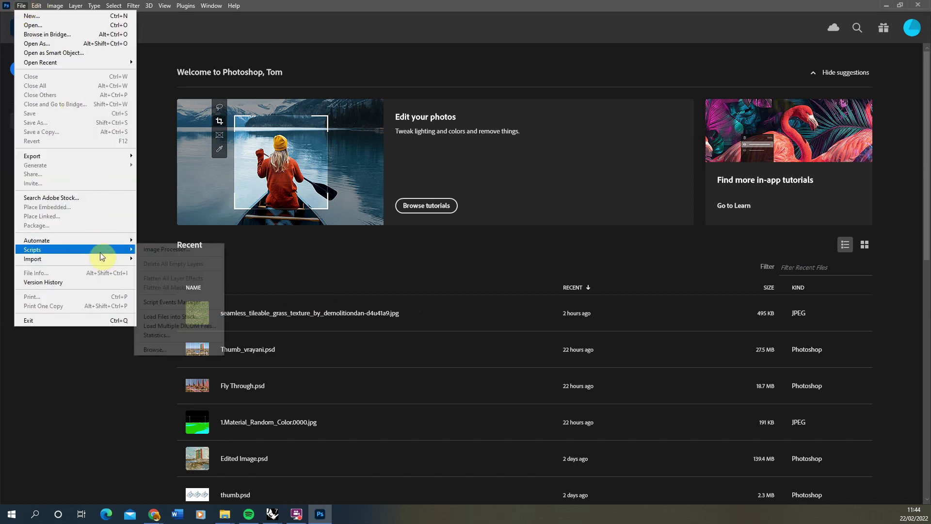
pyautogui.click(184, 317)
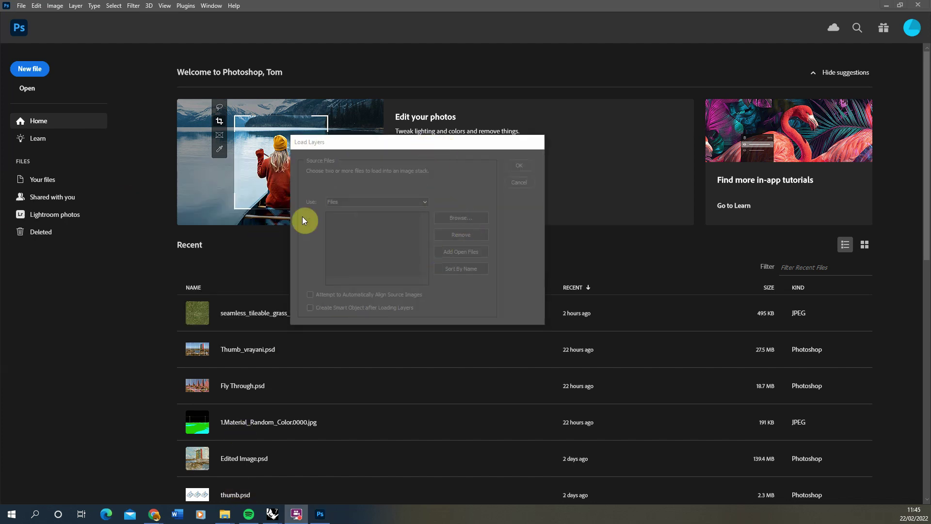
pyautogui.click(463, 219)
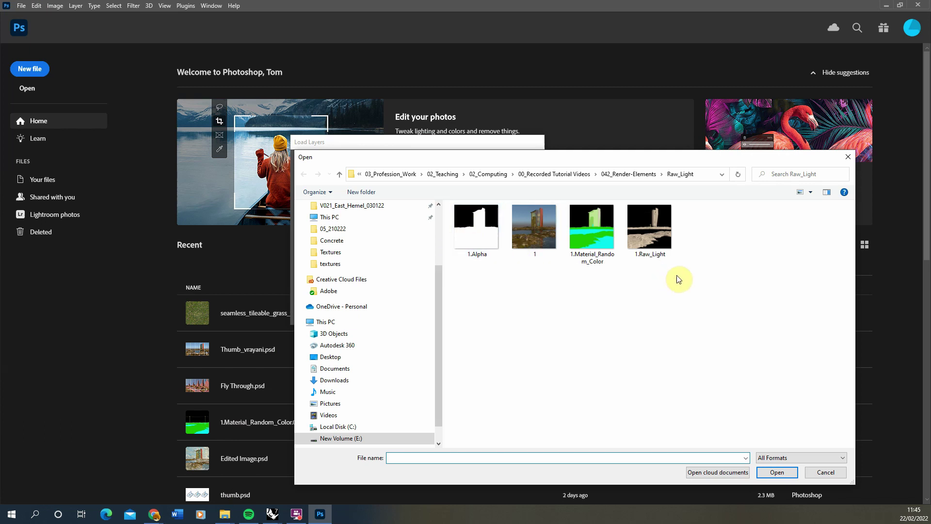
pyautogui.moveTo(685, 298); pyautogui.dragTo(481, 238)
pyautogui.click(780, 473)
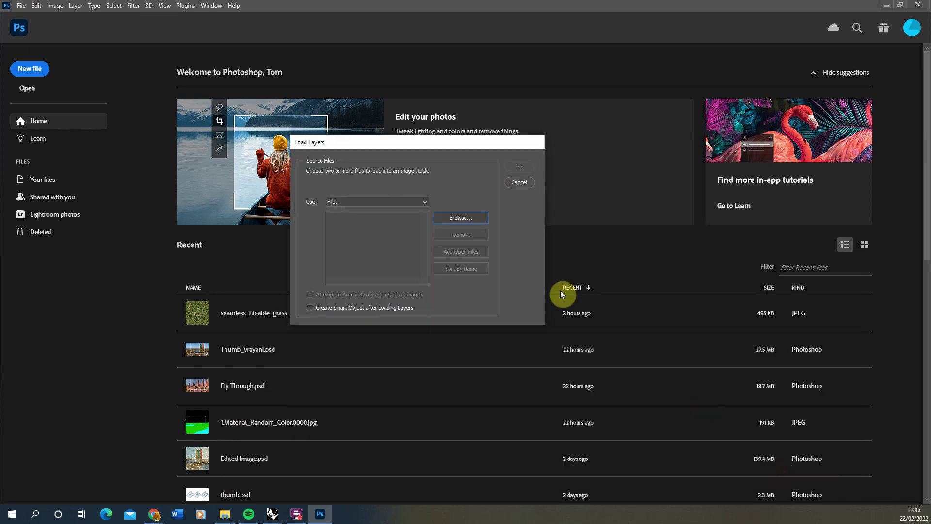
pyautogui.click(518, 165)
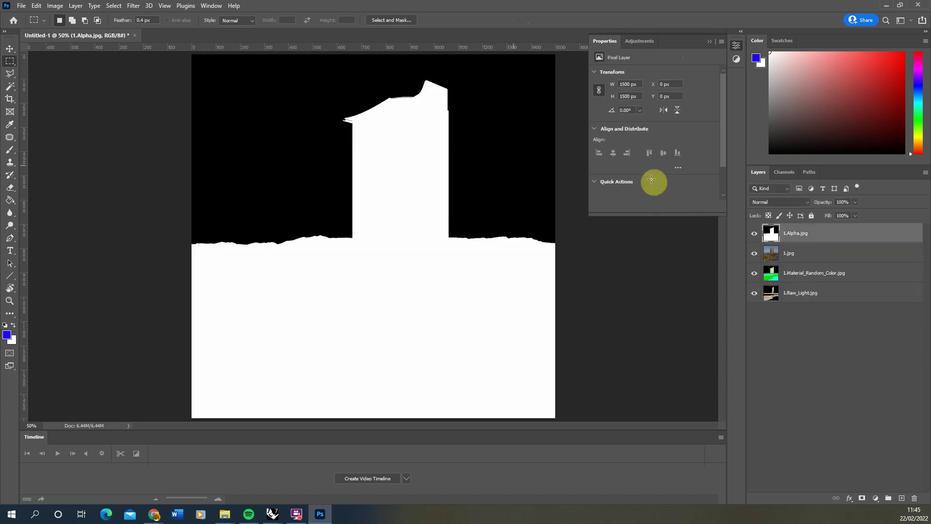
# Toggle each of the four render-pass layers off and back on to inspect them
pyautogui.click(755, 234)
pyautogui.click(754, 253)
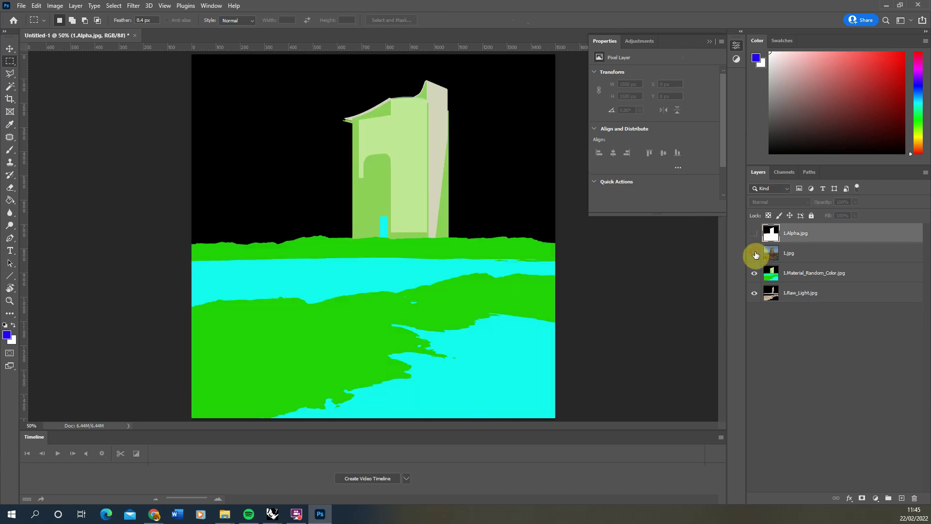
pyautogui.click(754, 272)
pyautogui.click(752, 294)
pyautogui.click(753, 294)
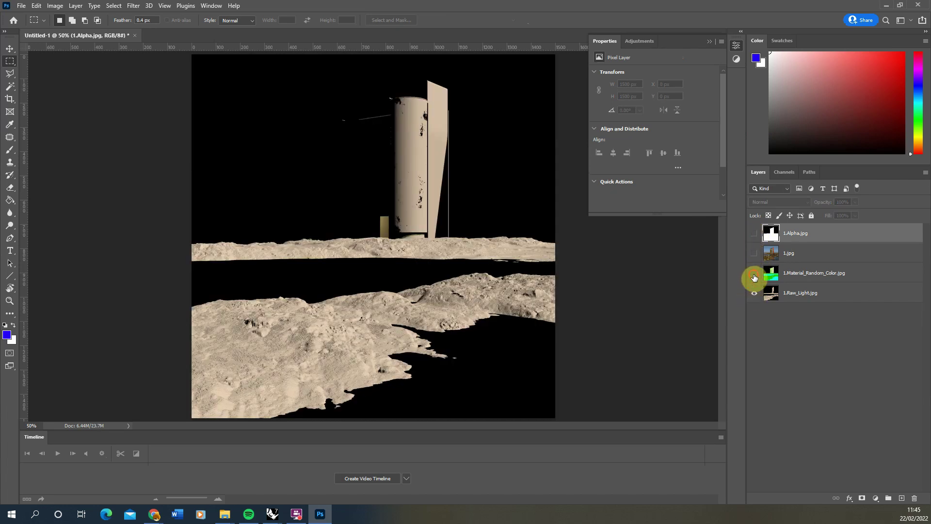
pyautogui.click(755, 272)
pyautogui.click(755, 253)
pyautogui.click(754, 234)
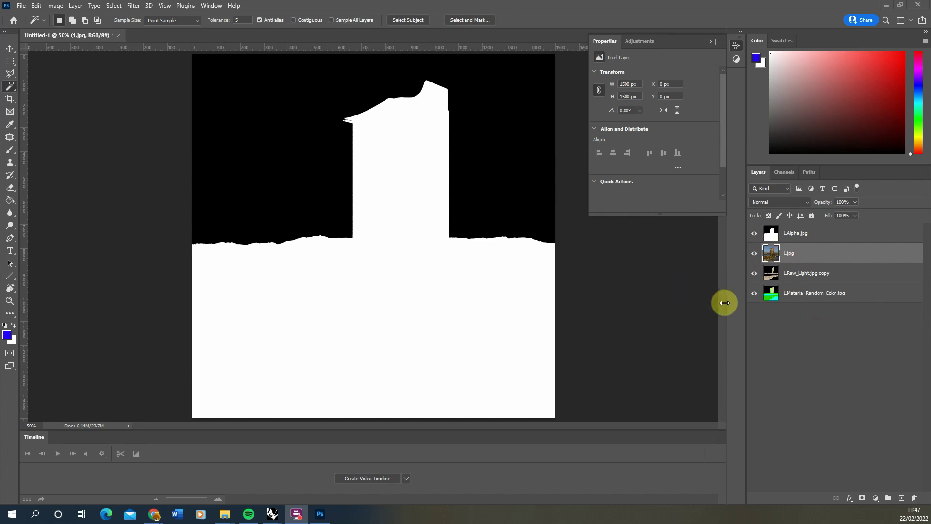
# Move 1.Alpha.jpg to the bottom, group all four layers as 'Base' and label it blue
pyautogui.click(800, 248)
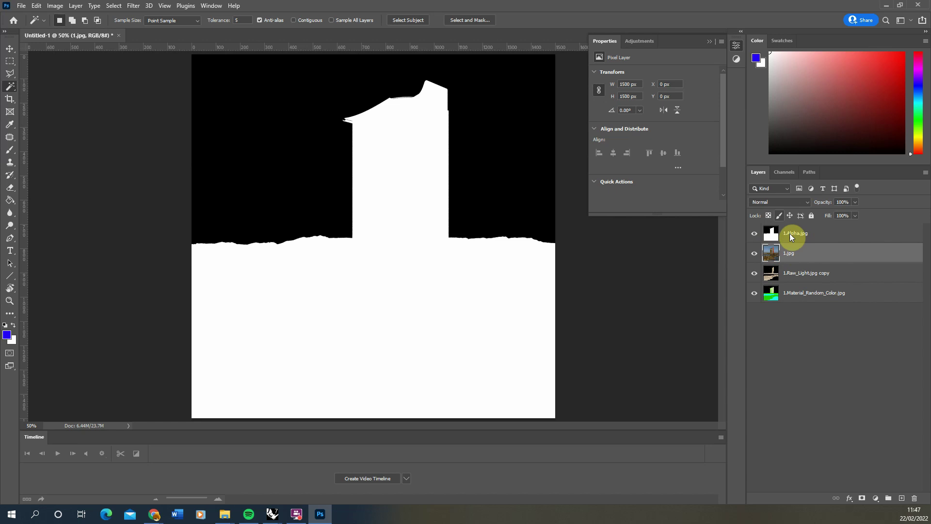
pyautogui.moveTo(789, 234); pyautogui.dragTo(814, 301)
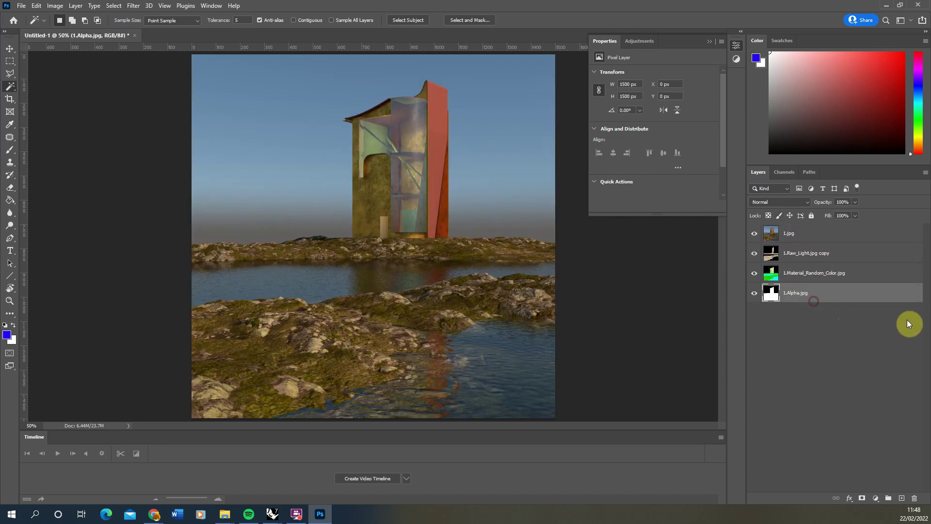
pyautogui.click(806, 237)
pyautogui.keyDown('shift'); pyautogui.click(809, 294); pyautogui.keyUp('shift')
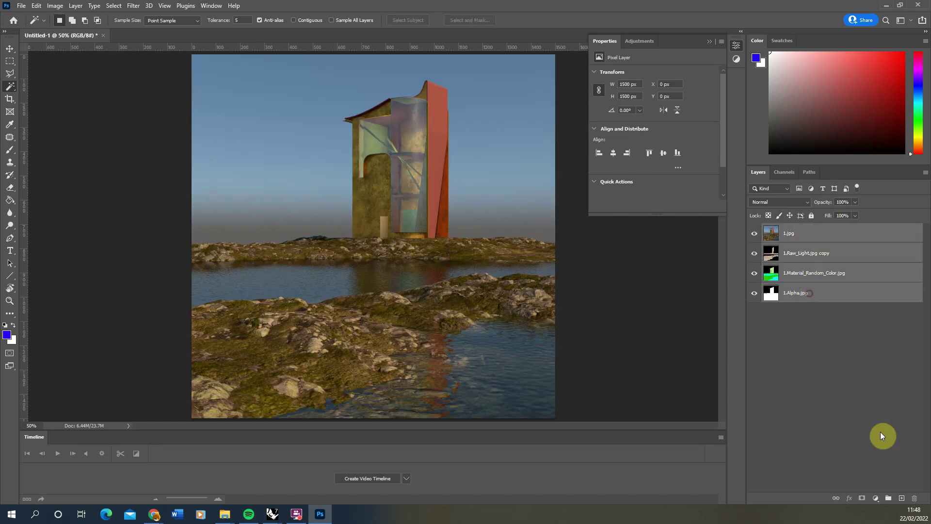
pyautogui.click(887, 499)
pyautogui.doubleClick(791, 230)
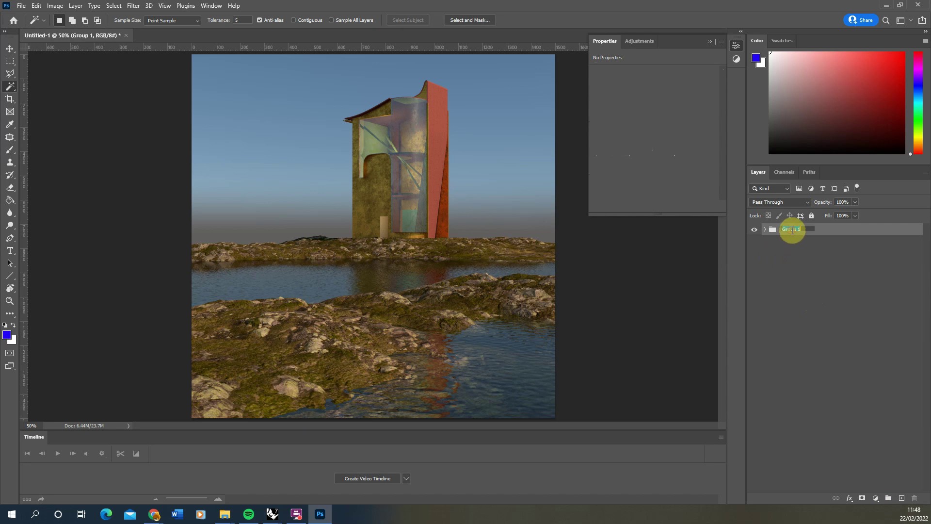
pyautogui.write('Base')
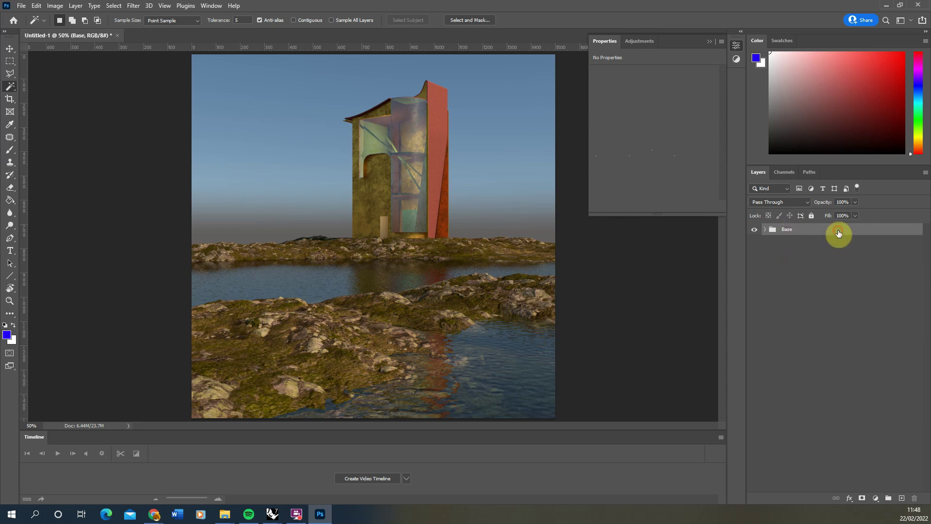
pyautogui.rightClick(828, 236)
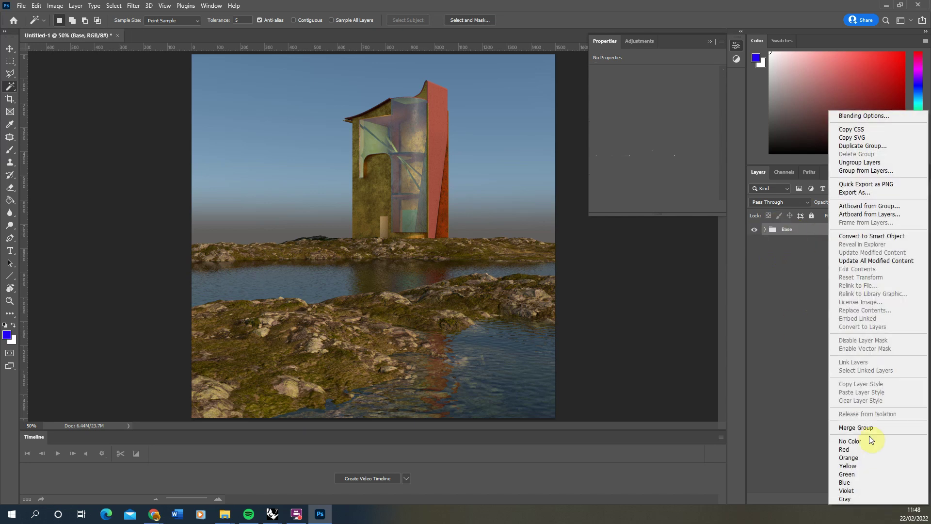
pyautogui.click(853, 482)
# Place a duplicate of the 1.Raw_Light.jpg layer above the Base group
pyautogui.click(839, 316)
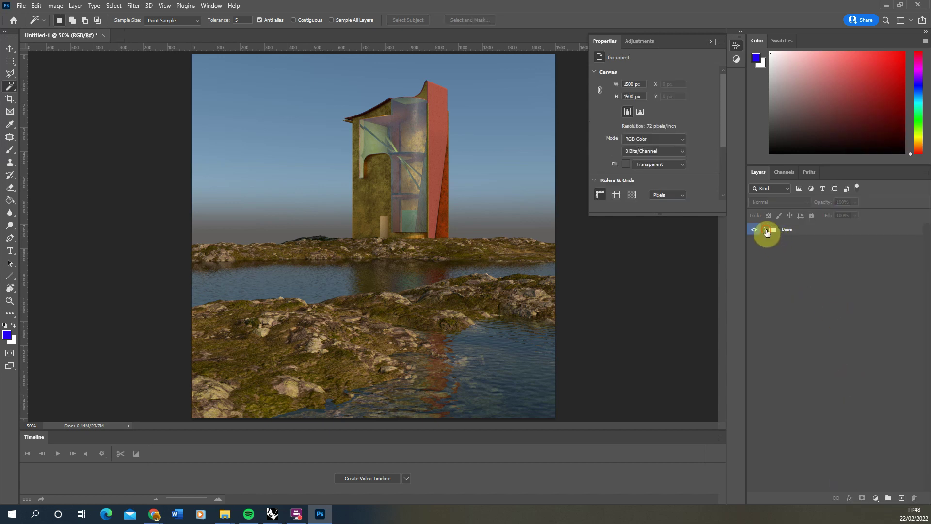
pyautogui.click(765, 229)
pyautogui.click(804, 265)
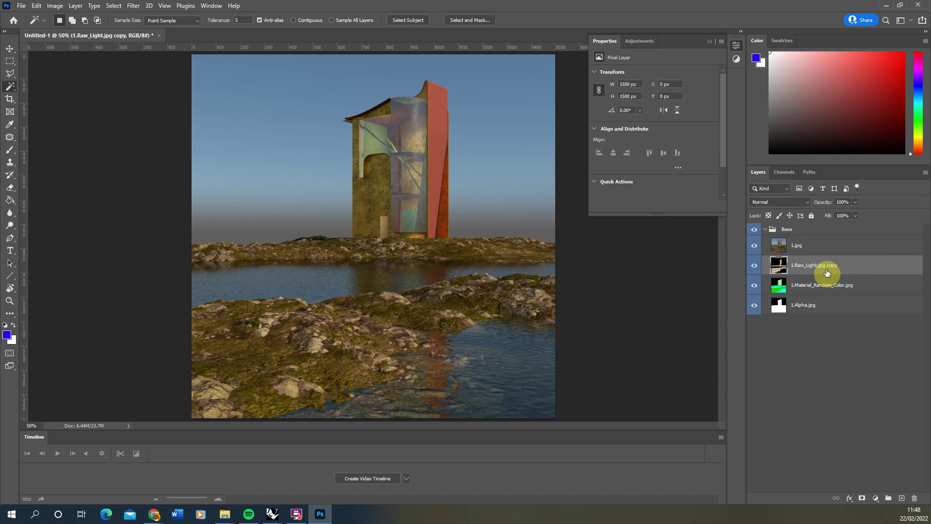
pyautogui.moveTo(858, 268); pyautogui.dragTo(864, 225)
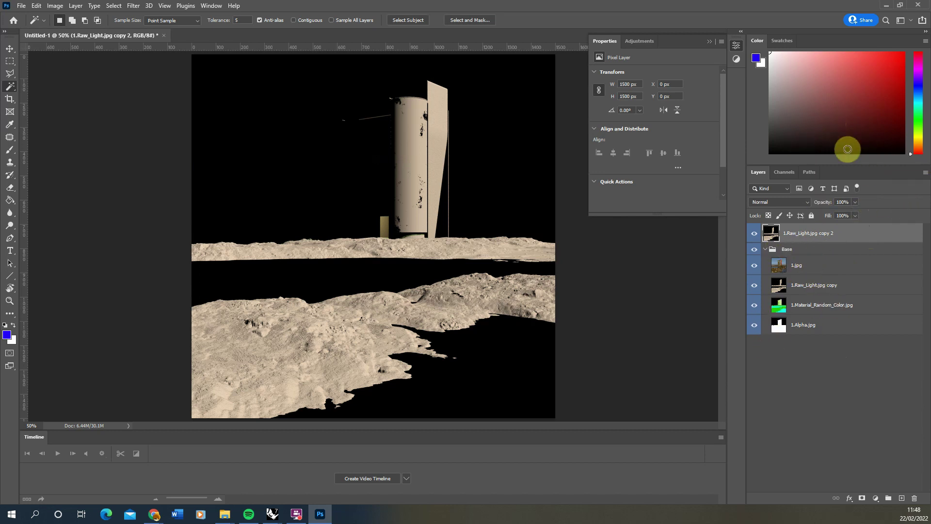
# Blend the Raw Light copy as Color Dodge and lower its fill to 26%
pyautogui.click(766, 203)
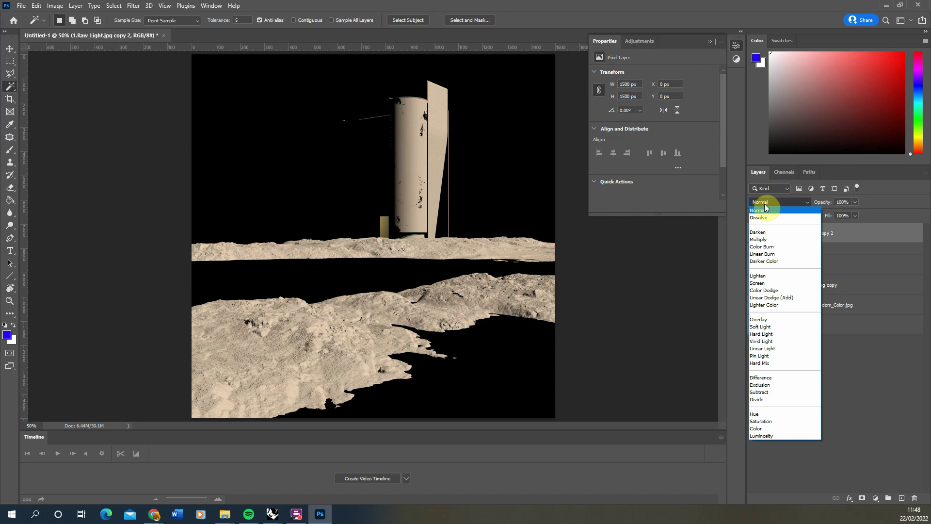
pyautogui.click(760, 290)
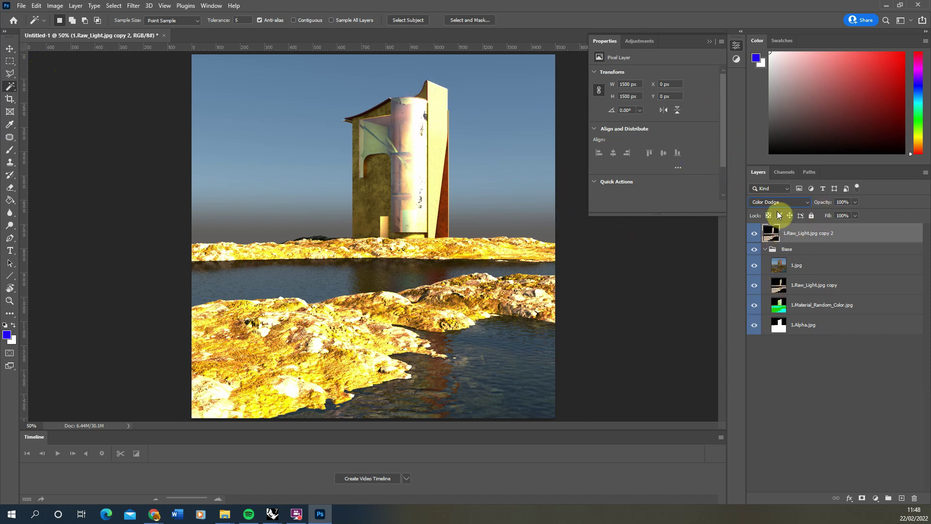
pyautogui.click(855, 216)
pyautogui.moveTo(842, 227); pyautogui.dragTo(820, 227)
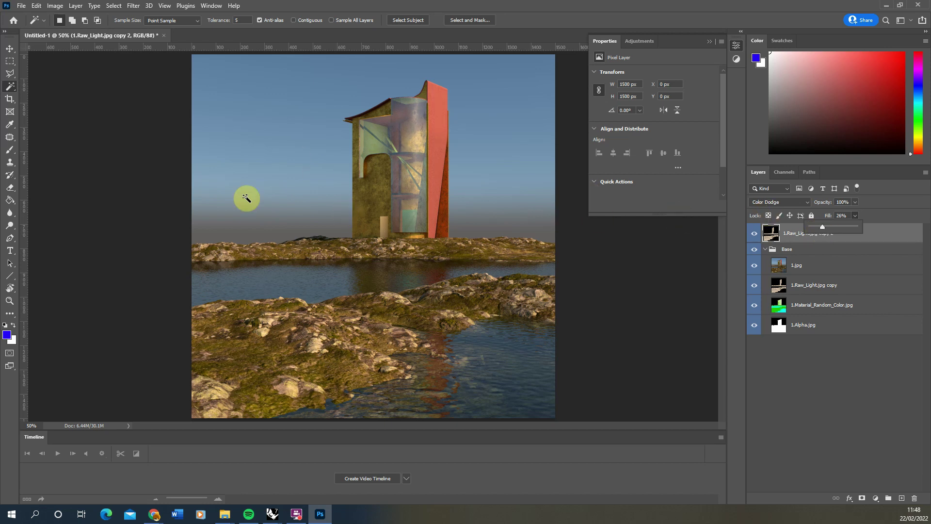
pyautogui.click(752, 234)
# Toggle the Color Dodge copy on and off to compare the brightened render
pyautogui.click(752, 234)
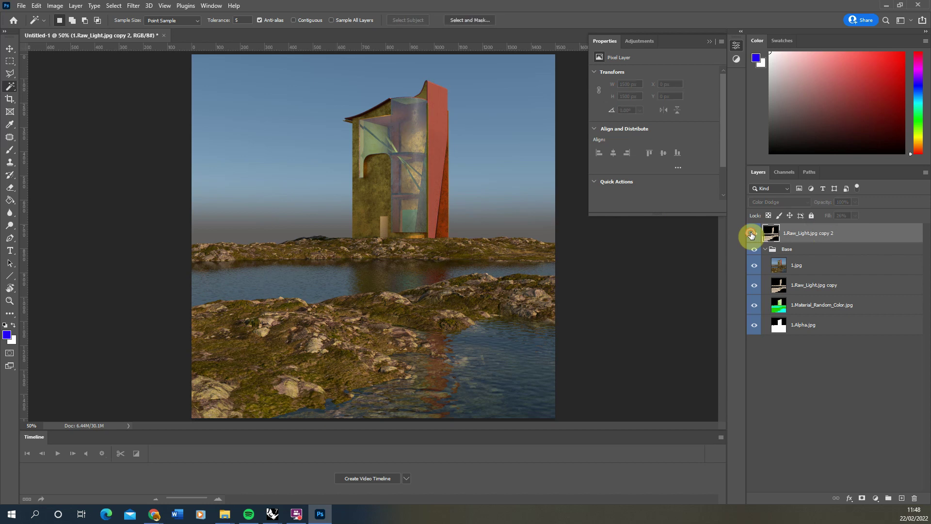
pyautogui.click(752, 235)
pyautogui.click(752, 235)
pyautogui.click(752, 235)
pyautogui.click(752, 234)
pyautogui.click(751, 235)
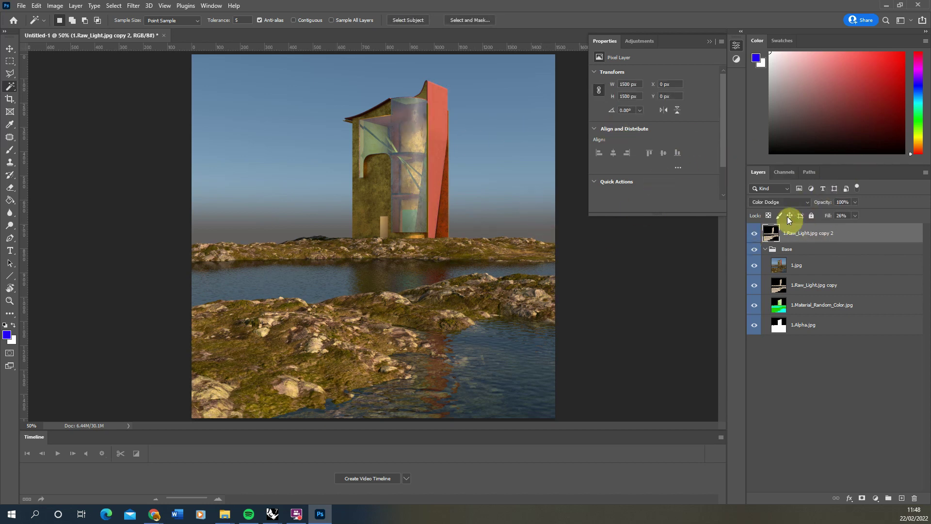
# Duplicate the Raw Light pass to the top as copy 3 and set its blend mode to Multiply
pyautogui.moveTo(798, 288); pyautogui.dragTo(819, 232)
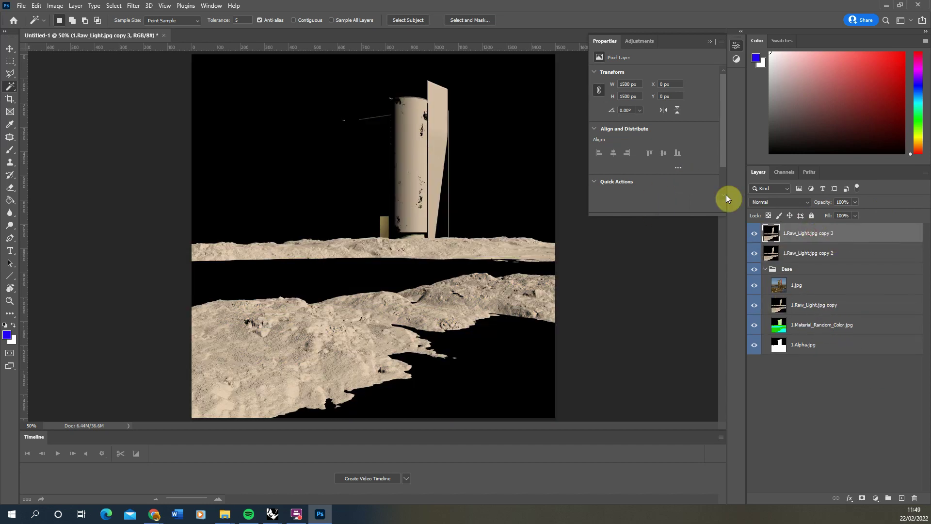
pyautogui.click(781, 202)
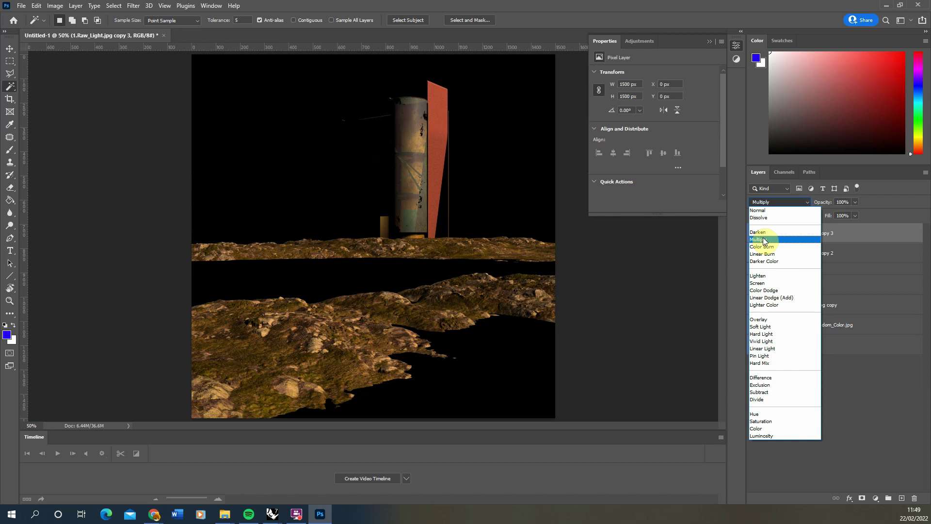
pyautogui.click(767, 211)
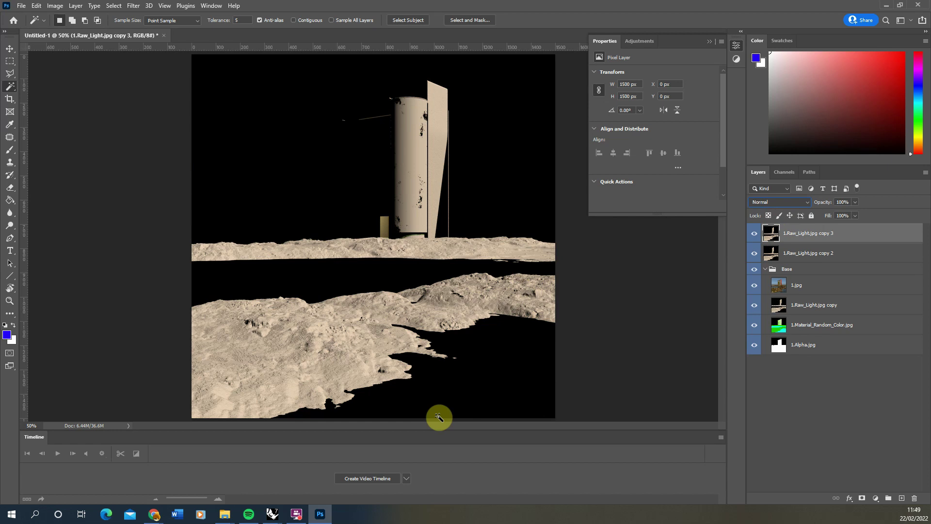
pyautogui.click(777, 202)
pyautogui.click(771, 243)
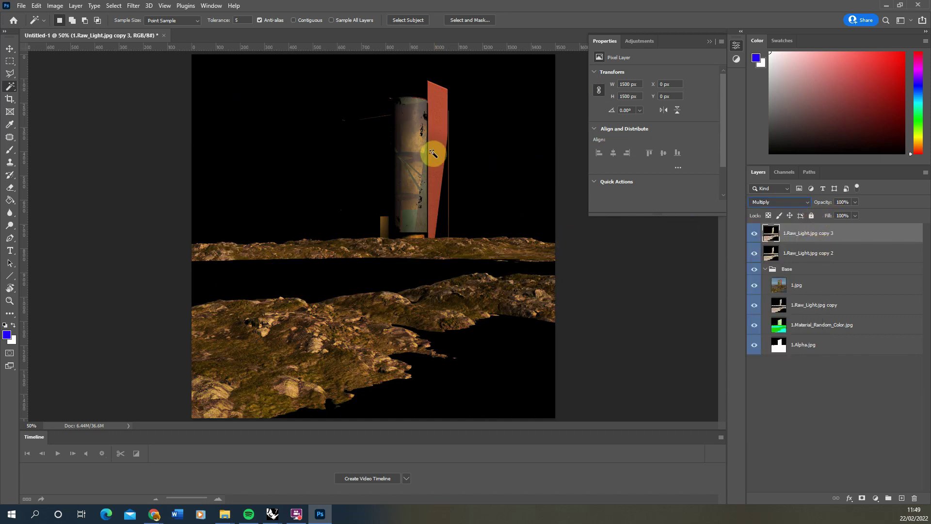
# Duplicate the Material_Random_Color map to the top, Magic Wand its black sky and cyan water, then hide it
pyautogui.click(811, 326)
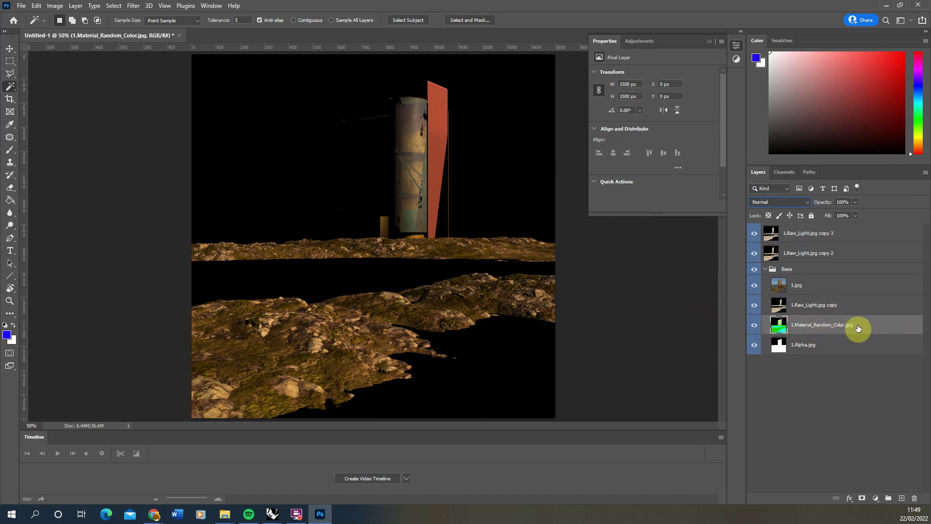
pyautogui.keyDown('alt'); pyautogui.moveTo(811, 326); pyautogui.dragTo(826, 228); pyautogui.keyUp('alt')
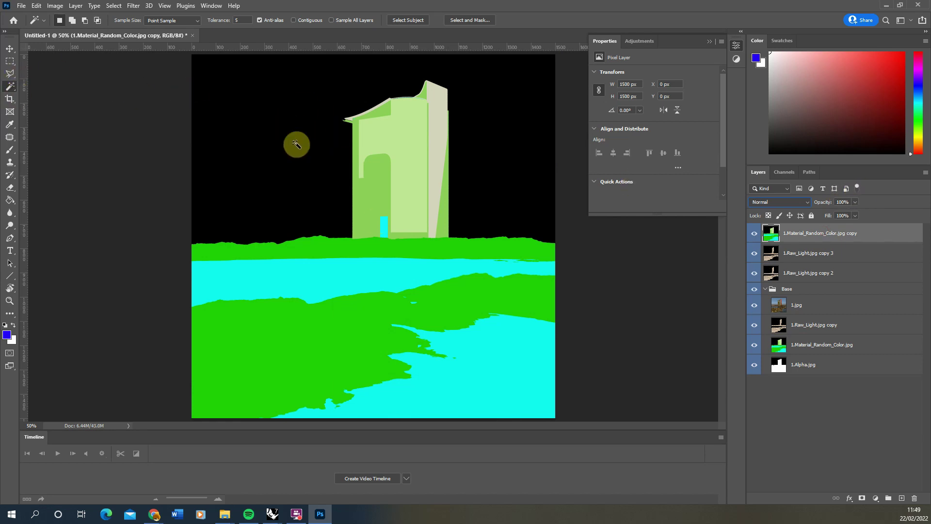
pyautogui.click(275, 129)
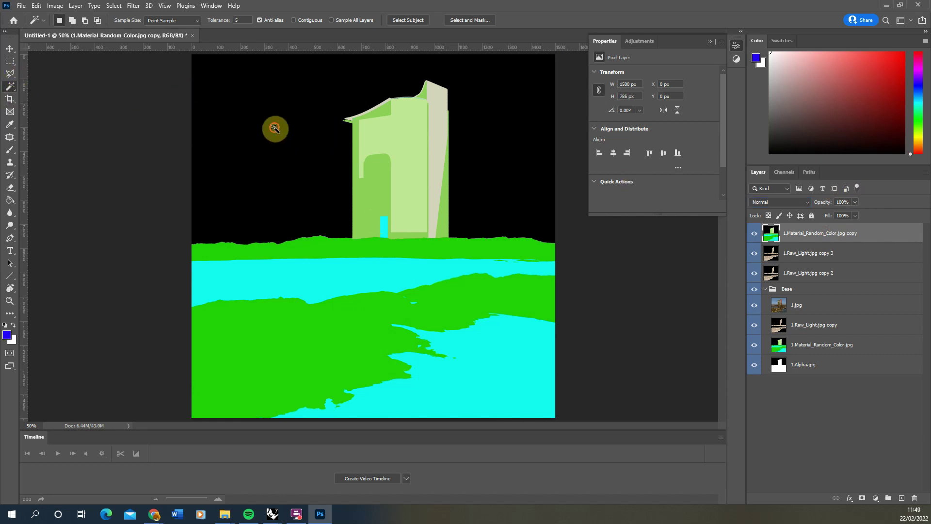
pyautogui.click(363, 90)
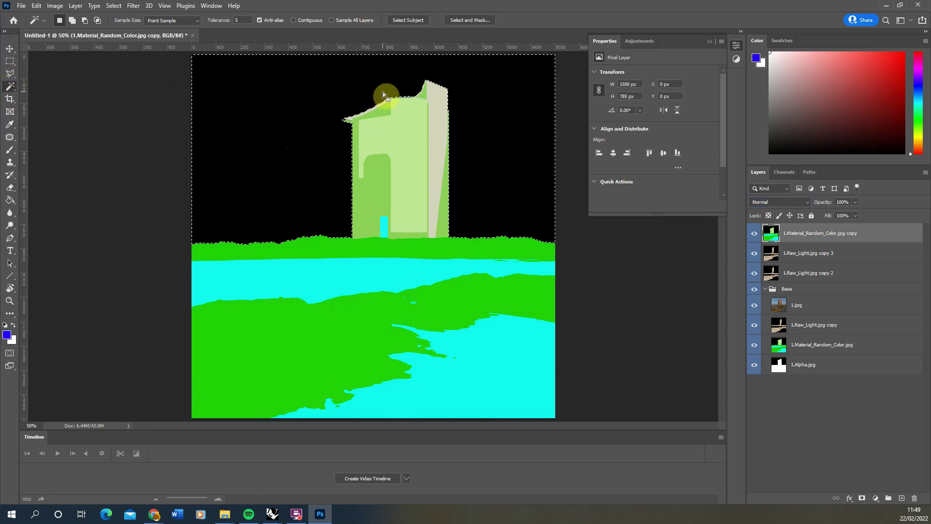
pyautogui.keyDown('shift'); pyautogui.click(317, 277); pyautogui.keyUp('shift')
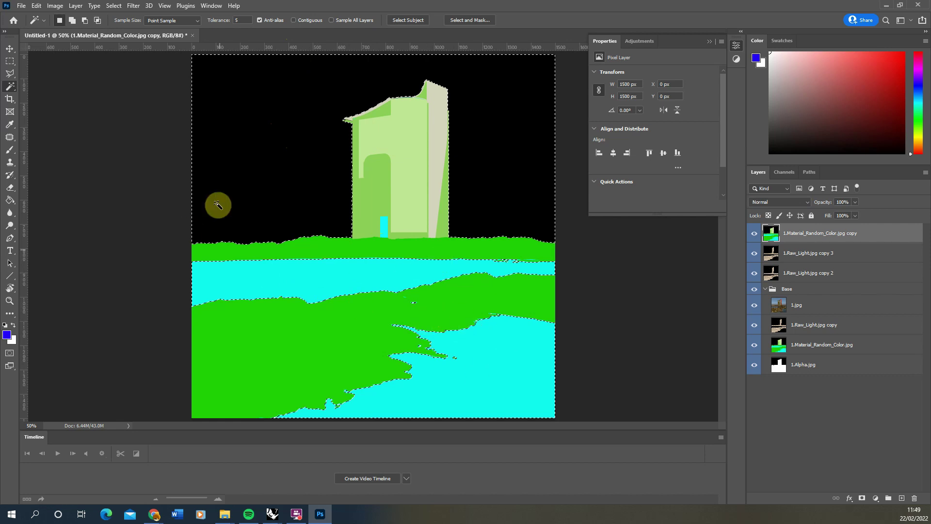
pyautogui.click(755, 234)
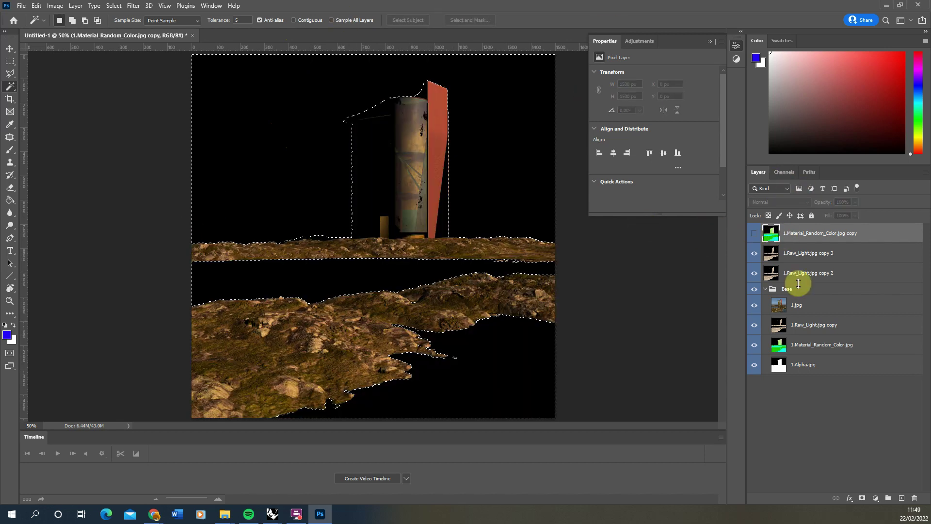
pyautogui.click(776, 249)
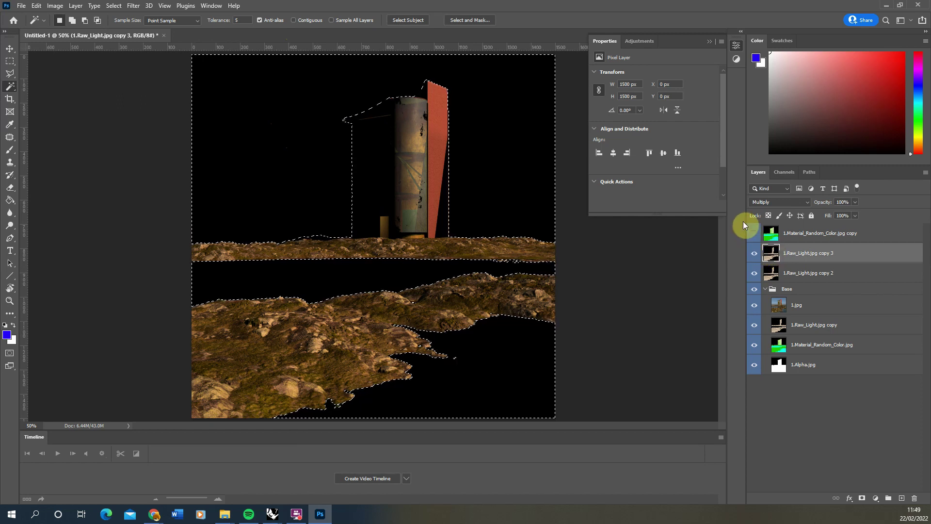
# Add an inverted layer mask to Raw Light copy 3 and set its fill to 43%
pyautogui.click(863, 499)
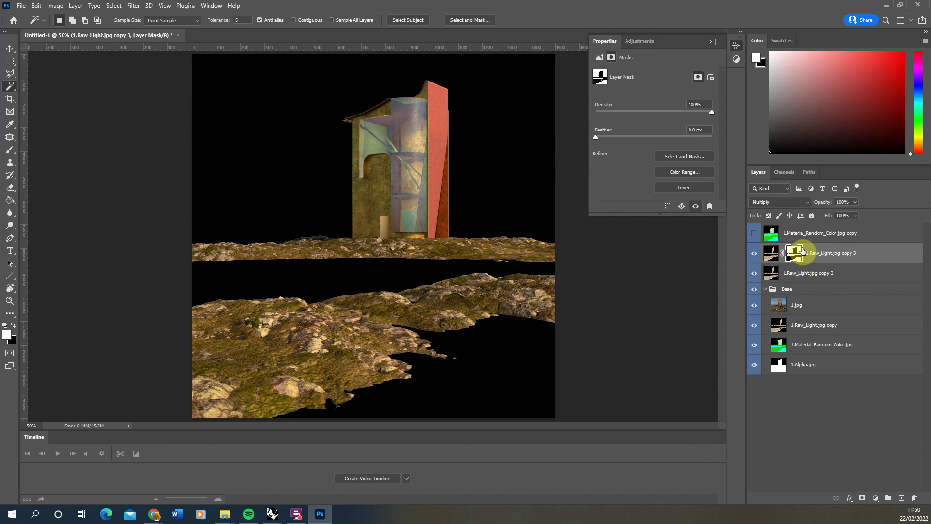
pyautogui.hotkey('ctrl', 'i')
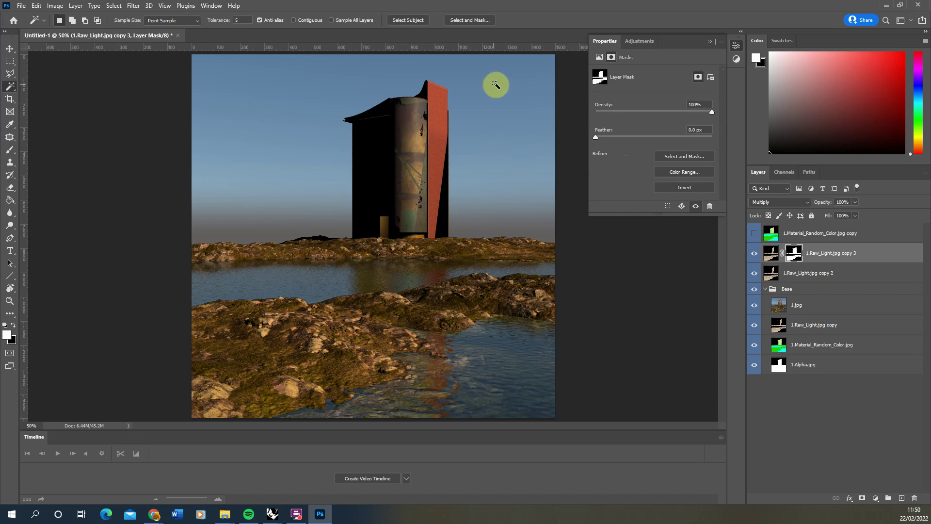
pyautogui.click(856, 216)
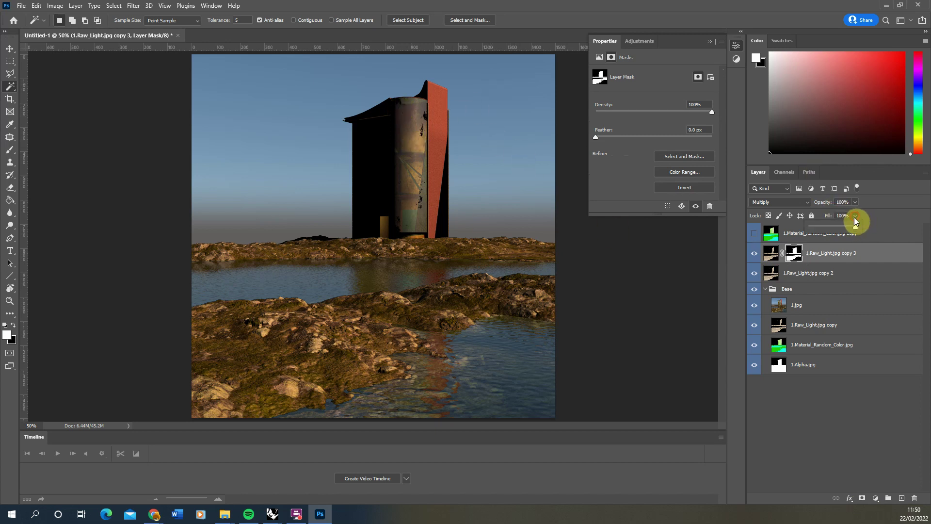
pyautogui.moveTo(856, 227); pyautogui.dragTo(828, 231)
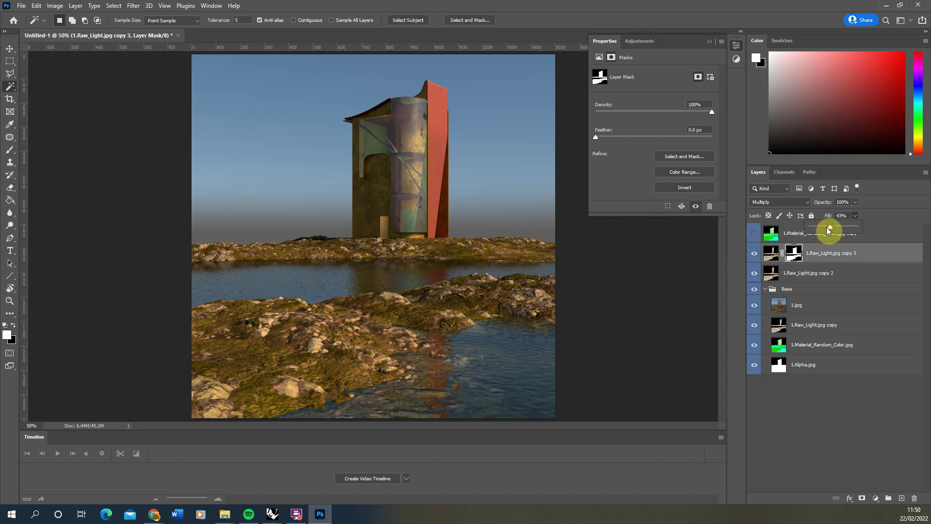
# Toggle copy 3 and copy 2 visibility to compare their darkening and brightening effects
pyautogui.click(754, 253)
pyautogui.click(754, 252)
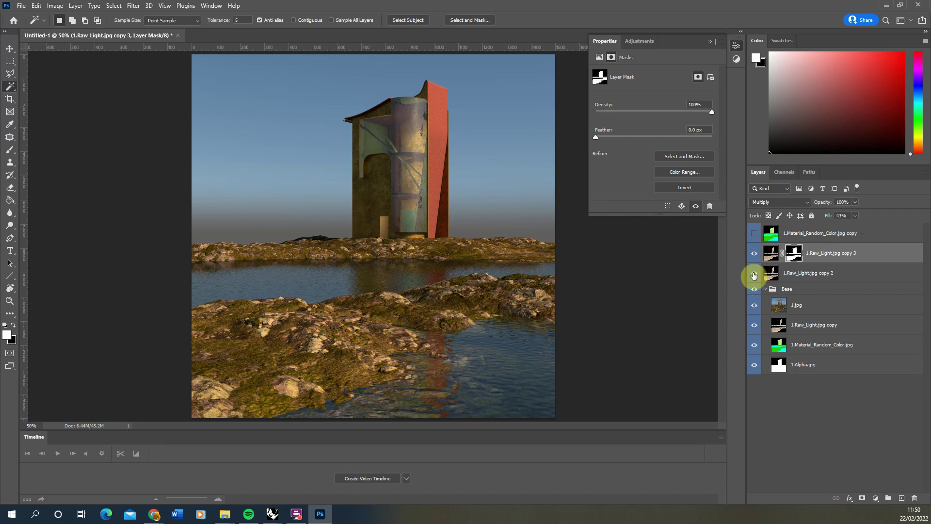
pyautogui.click(754, 273)
pyautogui.click(754, 272)
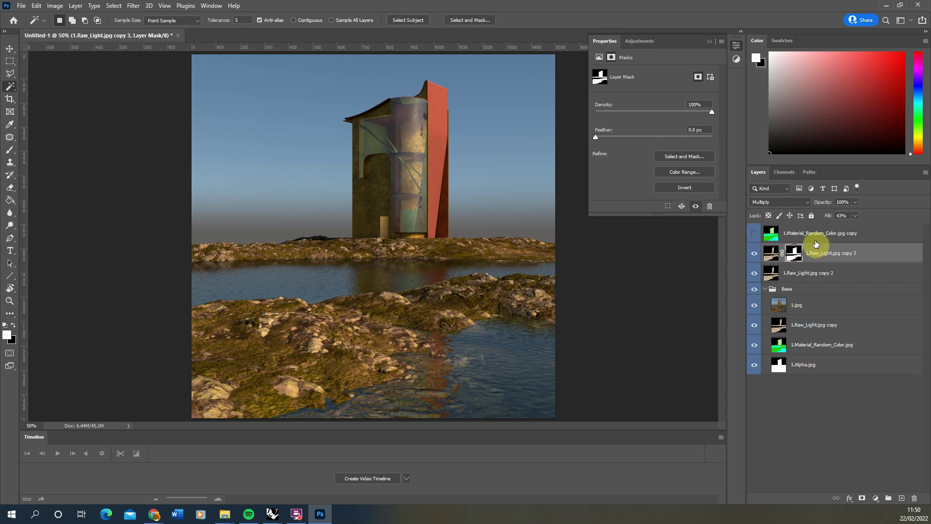
# Select the green land areas on the material colour map, then hide the map
pyautogui.click(798, 237)
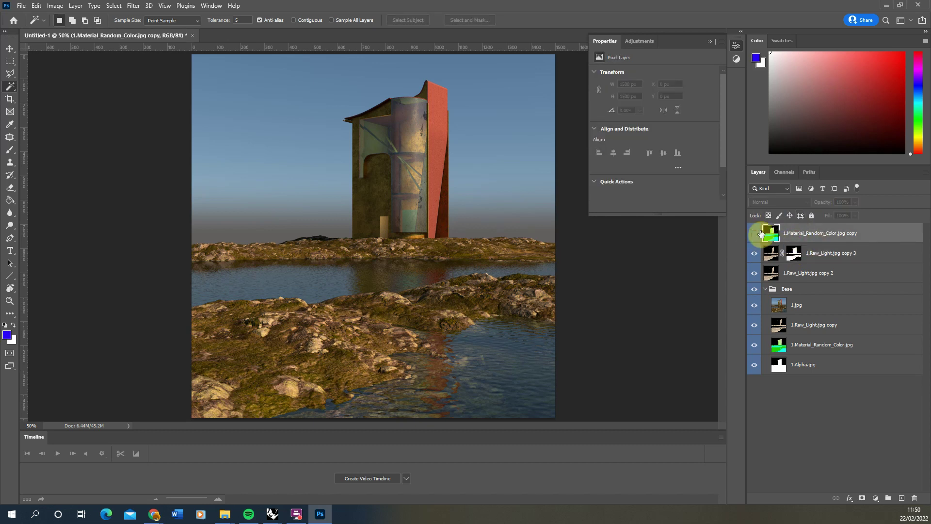
pyautogui.click(754, 234)
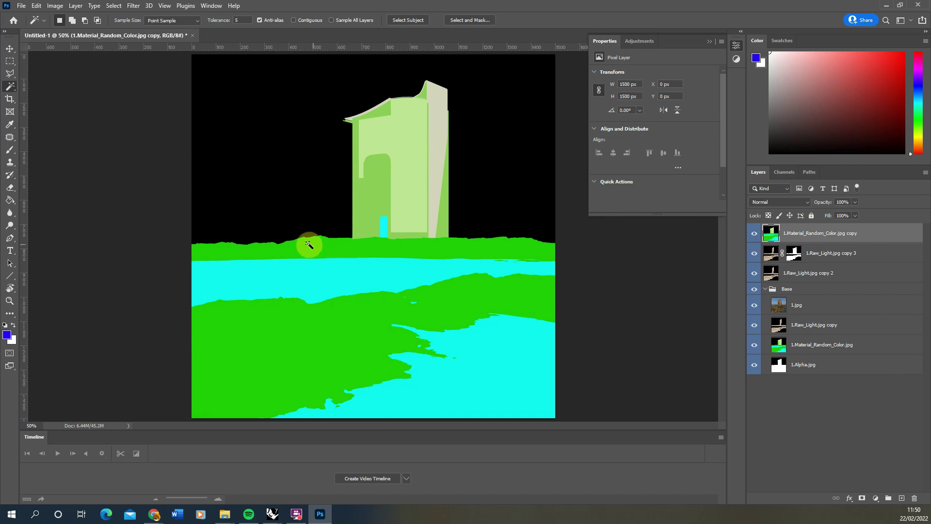
pyautogui.click(333, 251)
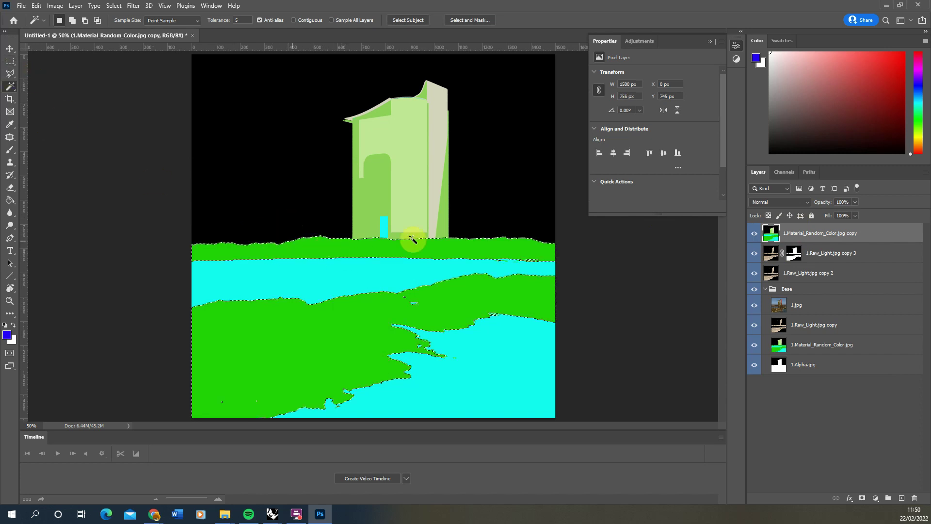
pyautogui.click(755, 238)
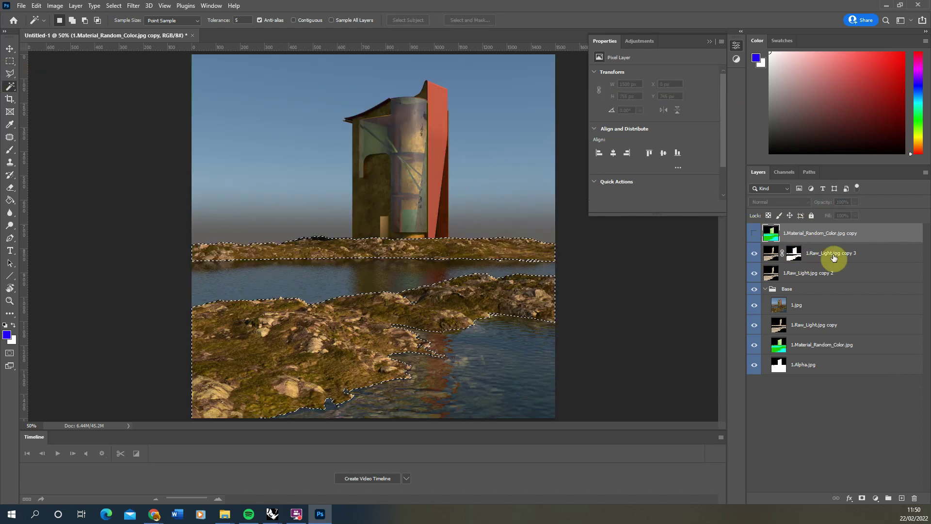
# Add a Raw Light copy 4 on top, masked to the land, blended as Overlay at 36% fill
pyautogui.click(831, 254)
pyautogui.moveTo(809, 326); pyautogui.dragTo(807, 248)
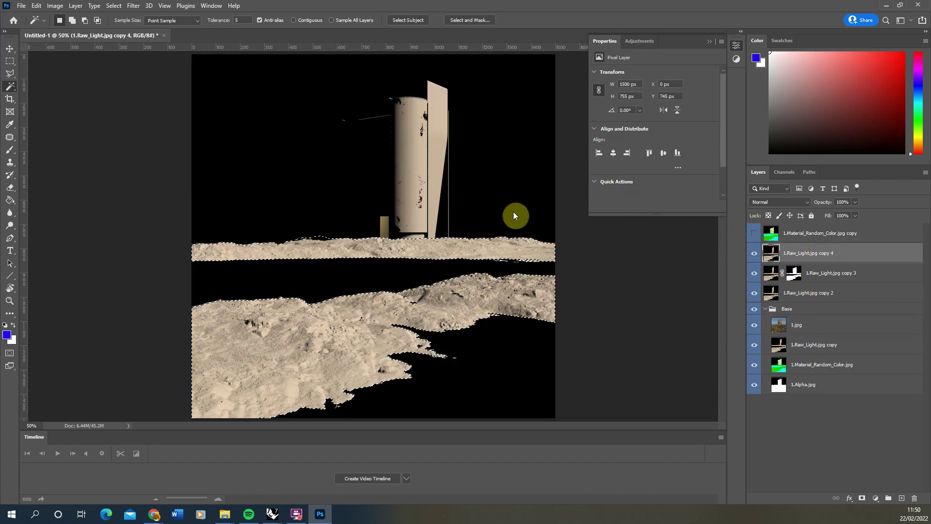
pyautogui.click(862, 499)
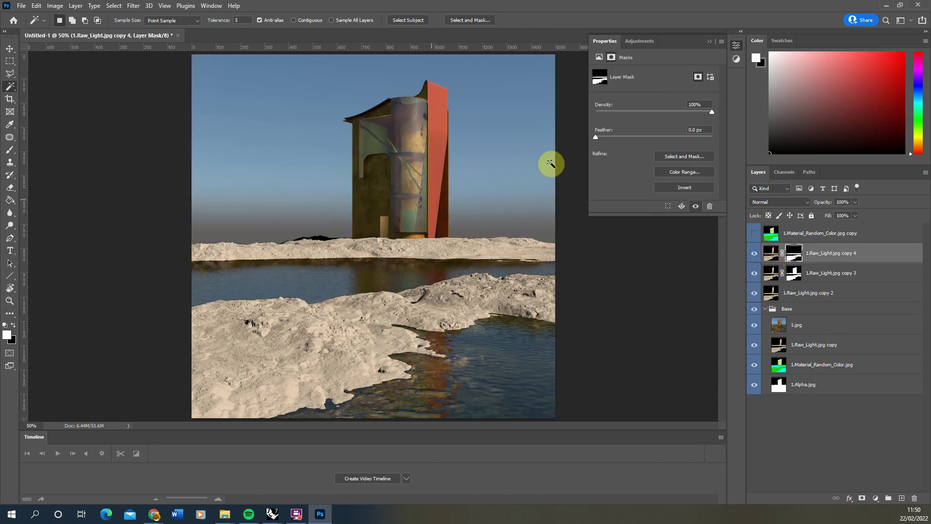
pyautogui.click(776, 203)
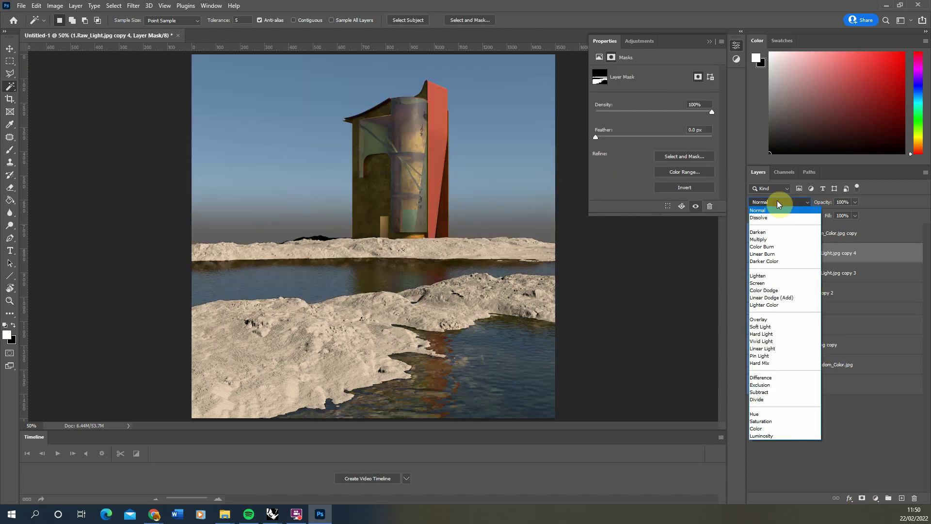
pyautogui.click(759, 320)
pyautogui.click(855, 216)
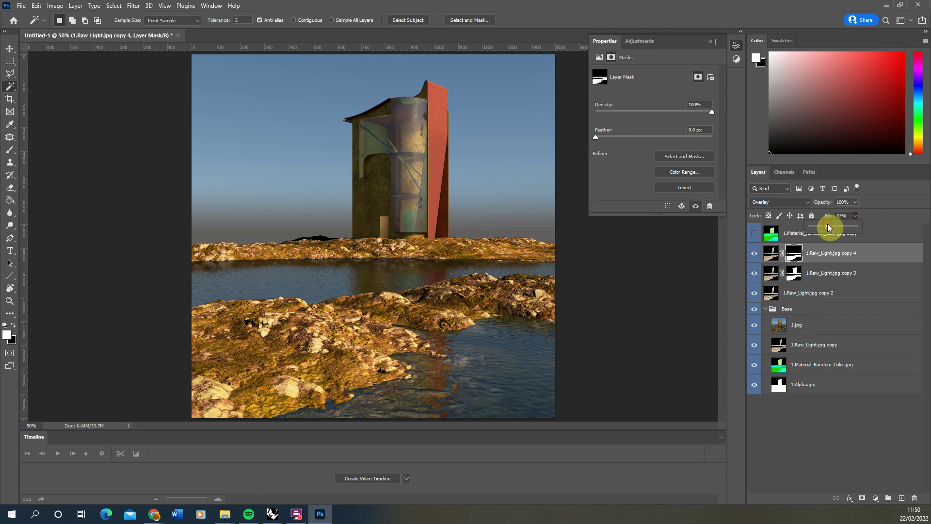
pyautogui.moveTo(827, 224); pyautogui.dragTo(821, 230)
# Compare the render with and without copy 4 and against the original 1.jpg alone, then close Properties
pyautogui.click(756, 255)
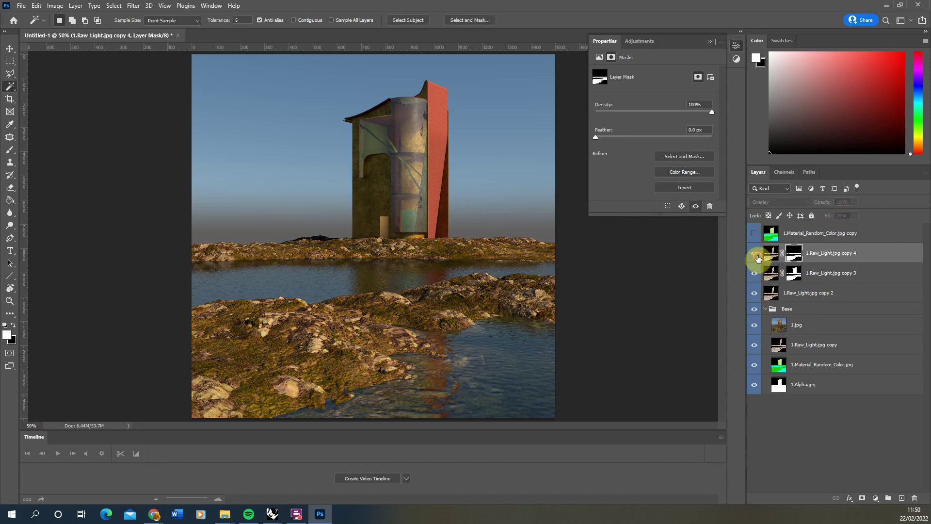
pyautogui.click(756, 256)
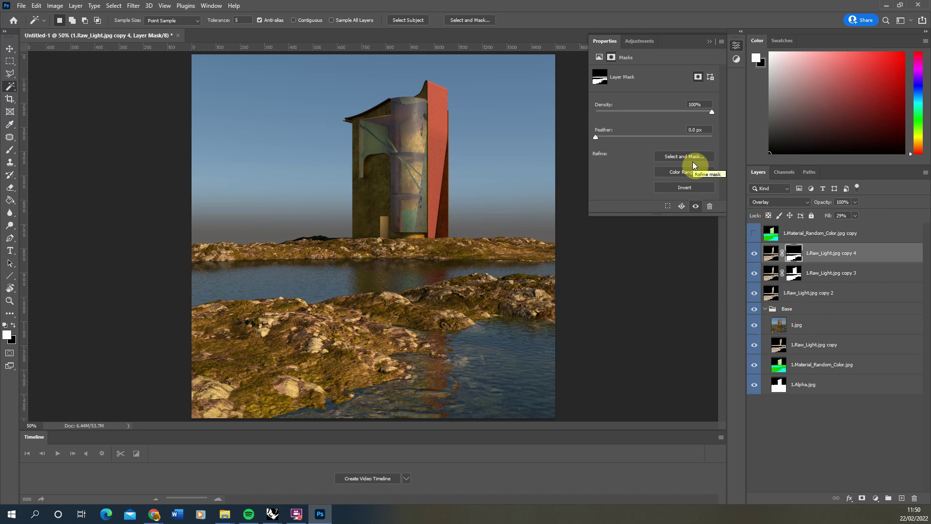
pyautogui.keyDown('alt'); pyautogui.click(755, 326); pyautogui.keyUp('alt')
pyautogui.keyDown('alt'); pyautogui.click(756, 327); pyautogui.keyUp('alt')
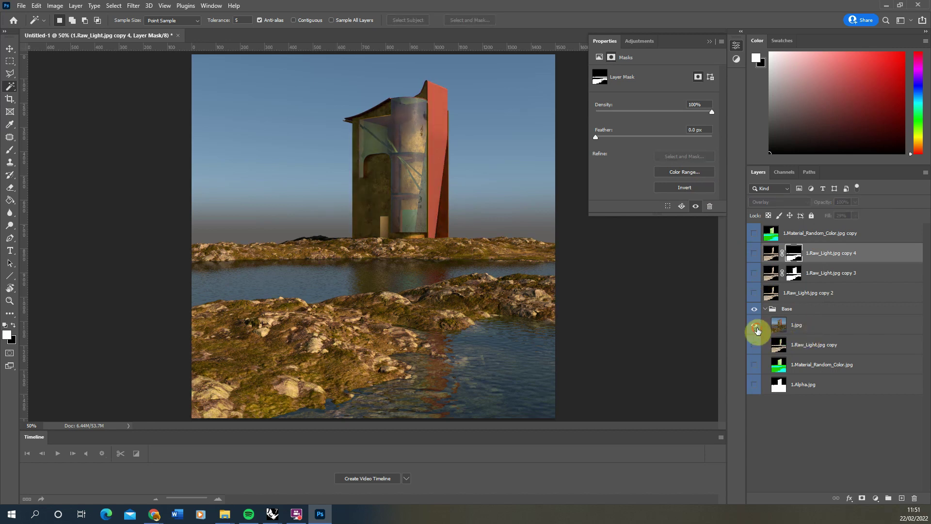
pyautogui.keyDown('alt'); pyautogui.click(755, 327); pyautogui.keyUp('alt')
pyautogui.keyDown('alt'); pyautogui.click(755, 327); pyautogui.keyUp('alt')
pyautogui.keyDown('alt'); pyautogui.click(755, 328); pyautogui.keyUp('alt')
pyautogui.keyDown('alt'); pyautogui.click(756, 328); pyautogui.keyUp('alt')
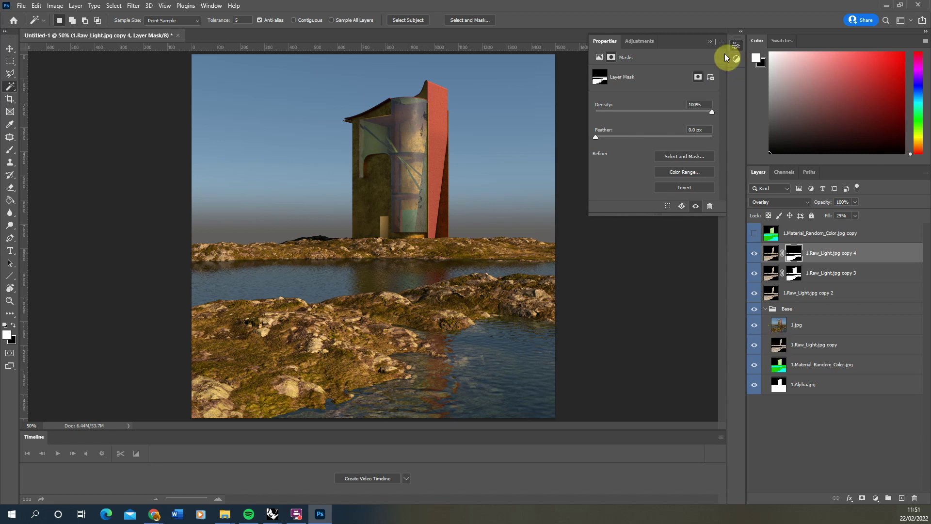
pyautogui.click(711, 41)
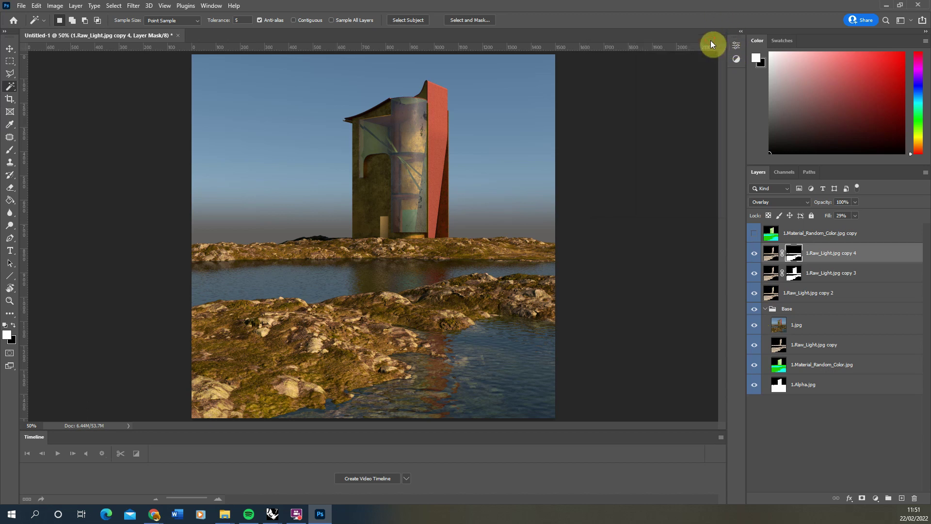